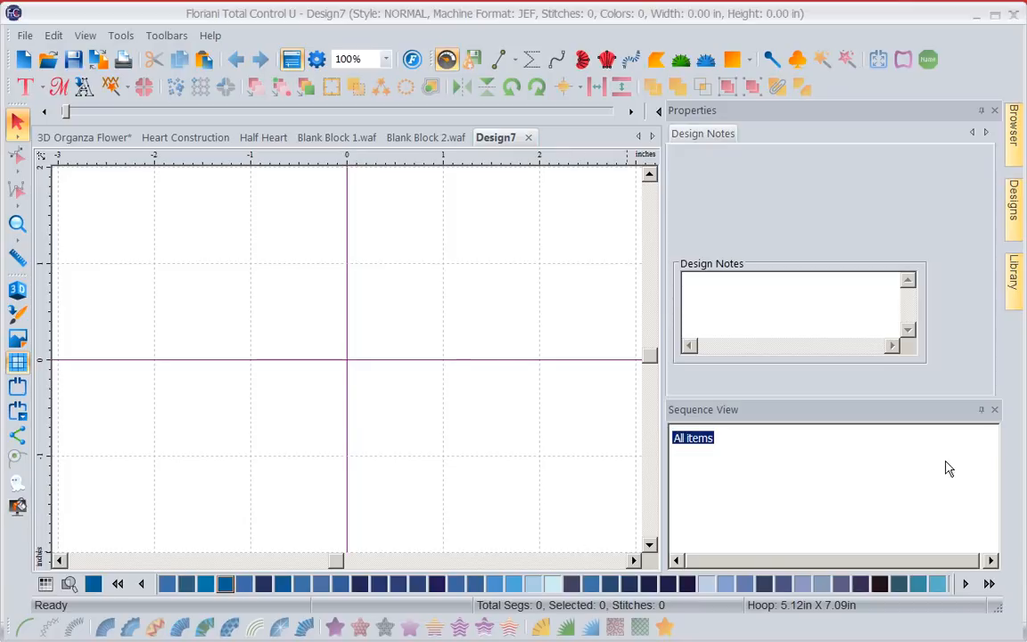
Browse the library's Free Monthly Designs to the January2015 folder and place Heart Tree.waf on the empty design page.
left_click(1013, 279)
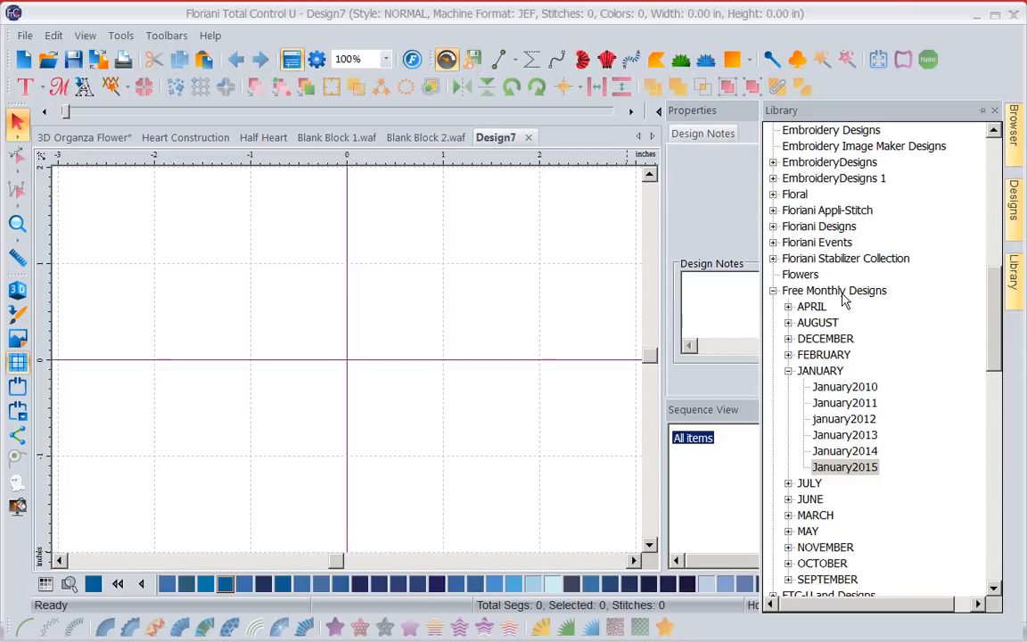
left_click(825, 469)
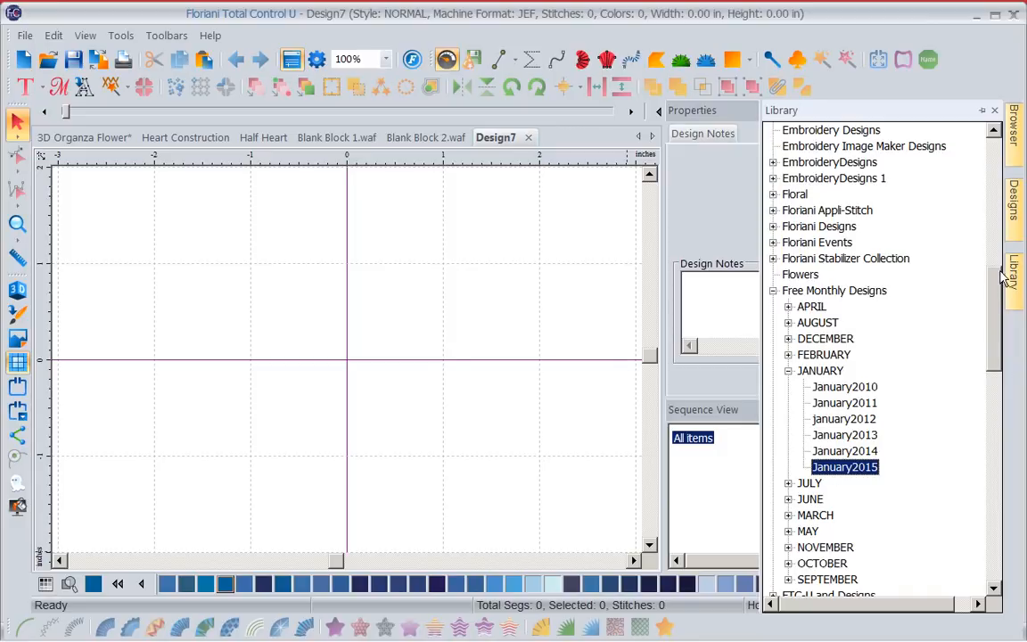
left_click(1015, 213)
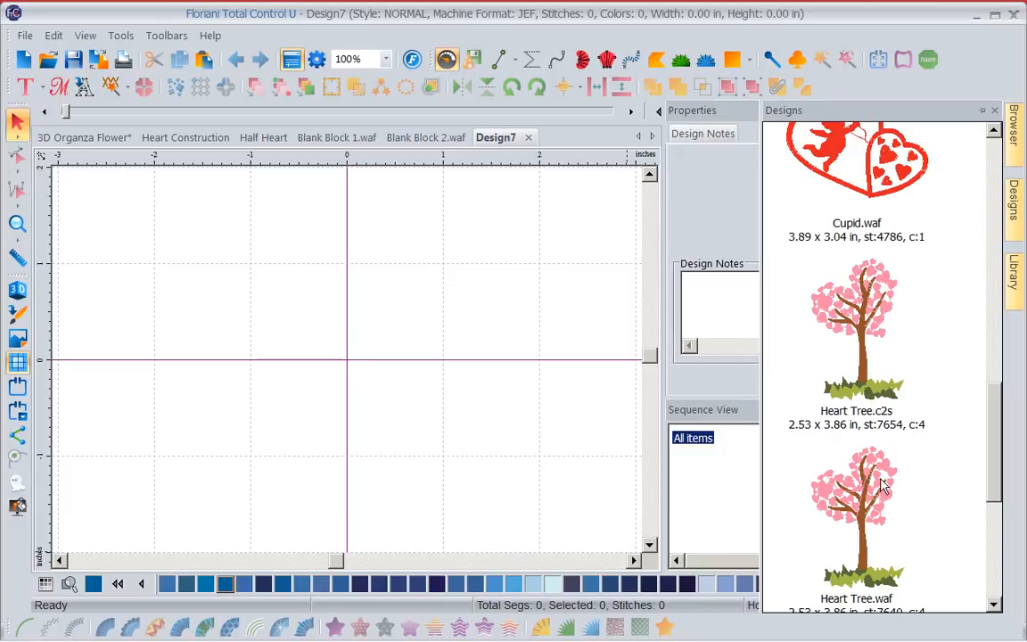
scroll(896, 418, "down", 5)
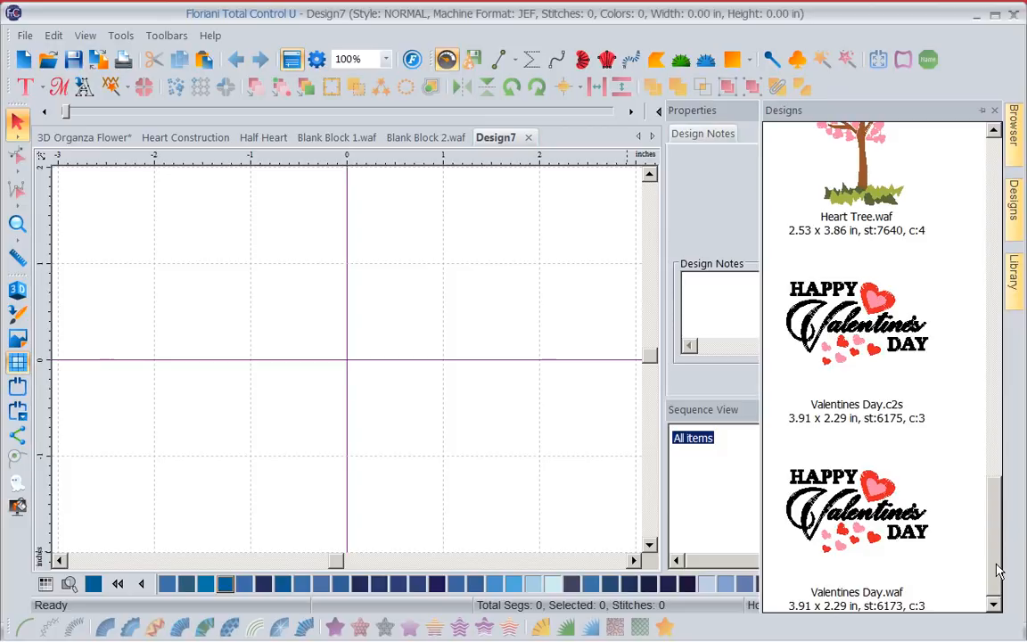
left_click_drag(863, 207, 407, 351)
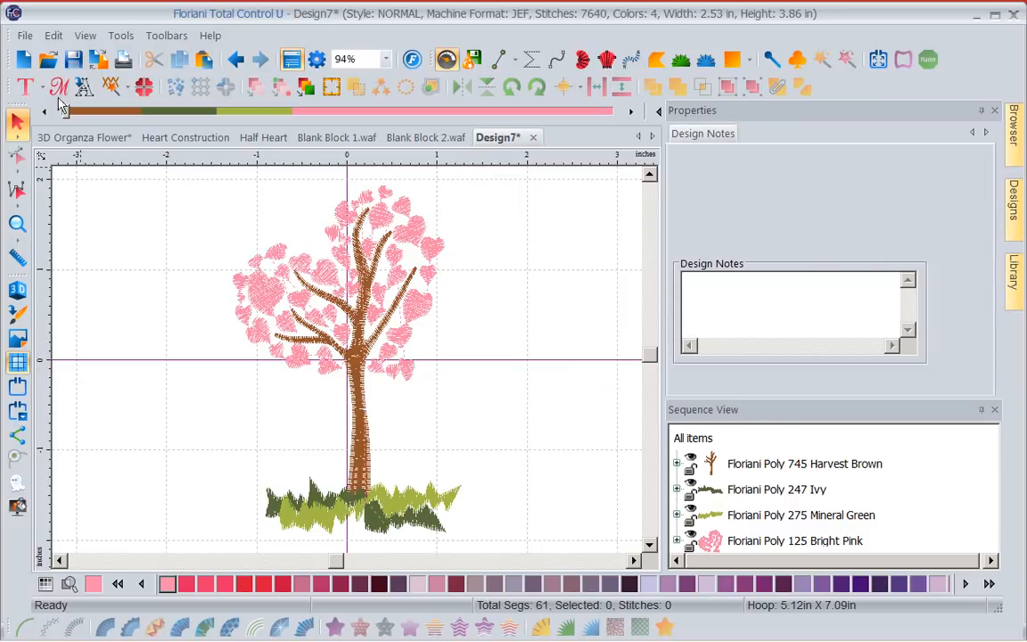
Create a new design page and place Cherub.waf from the January2015 designs on it.
left_click(24, 58)
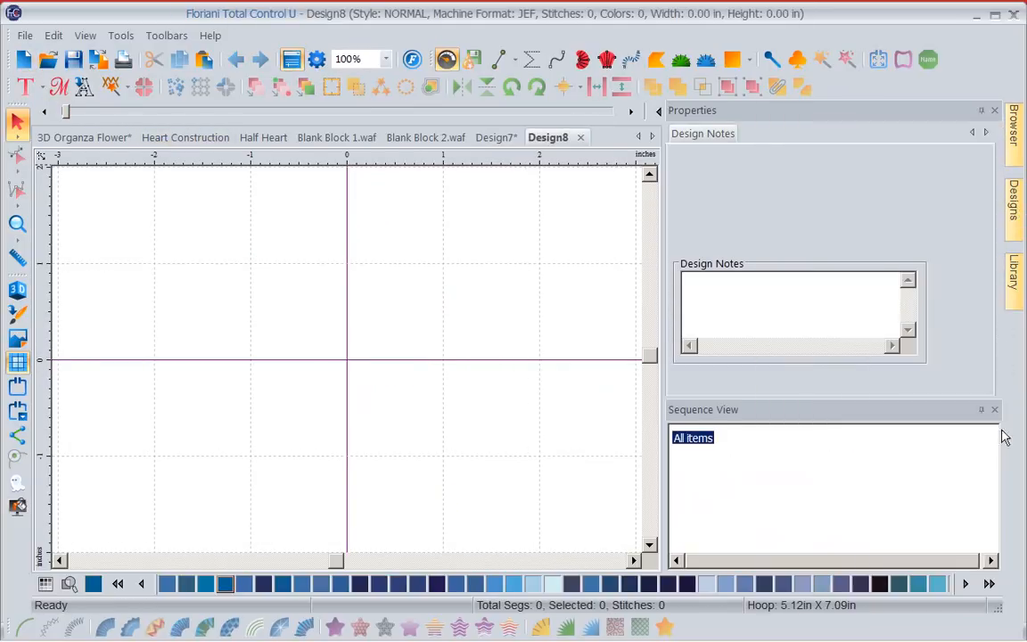
mouse_move(1014, 204)
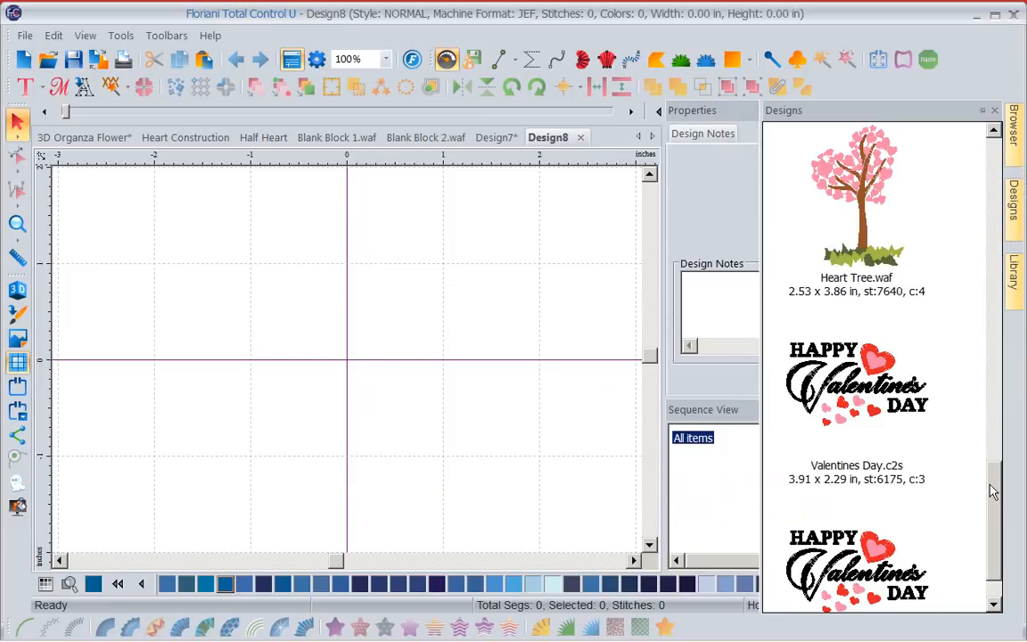
left_click_drag(993, 490, 968, 258)
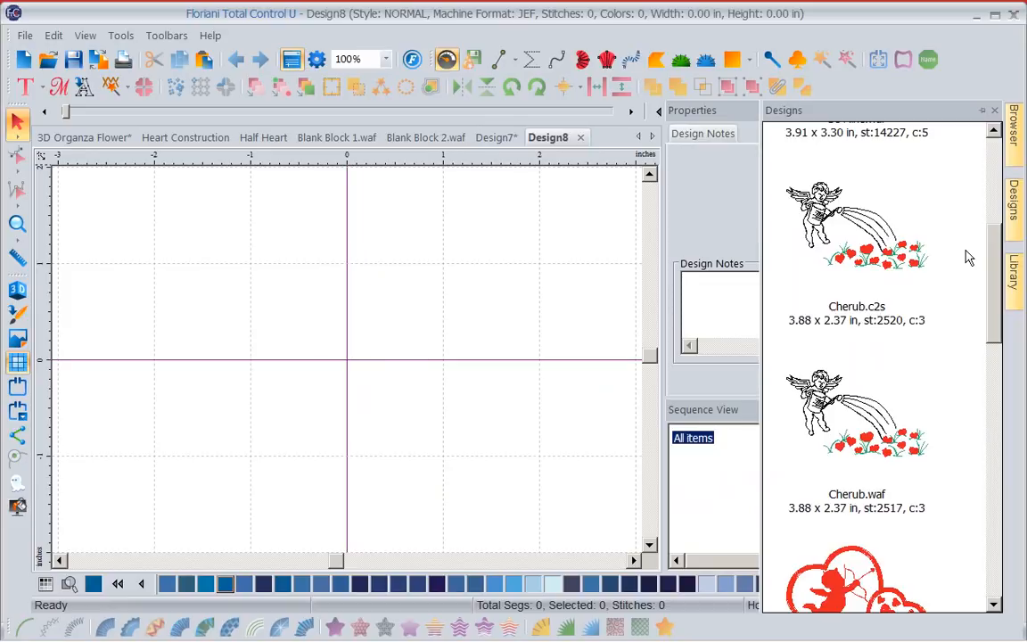
left_click_drag(856, 435, 521, 374)
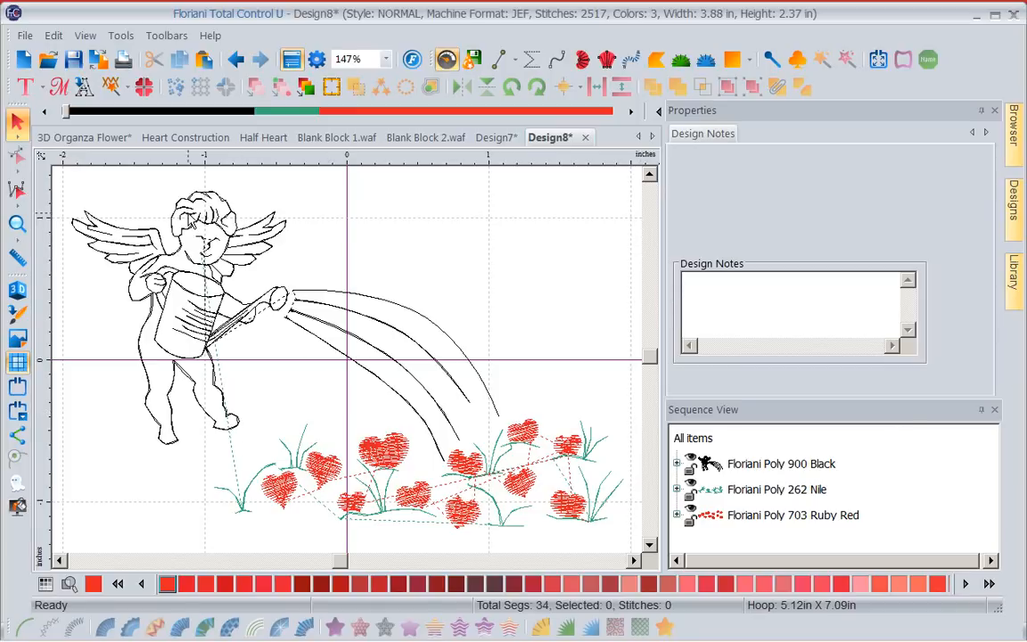
Create another new design page, place Be Mine.waf on it and review its full thread colour sequence.
left_click(23, 59)
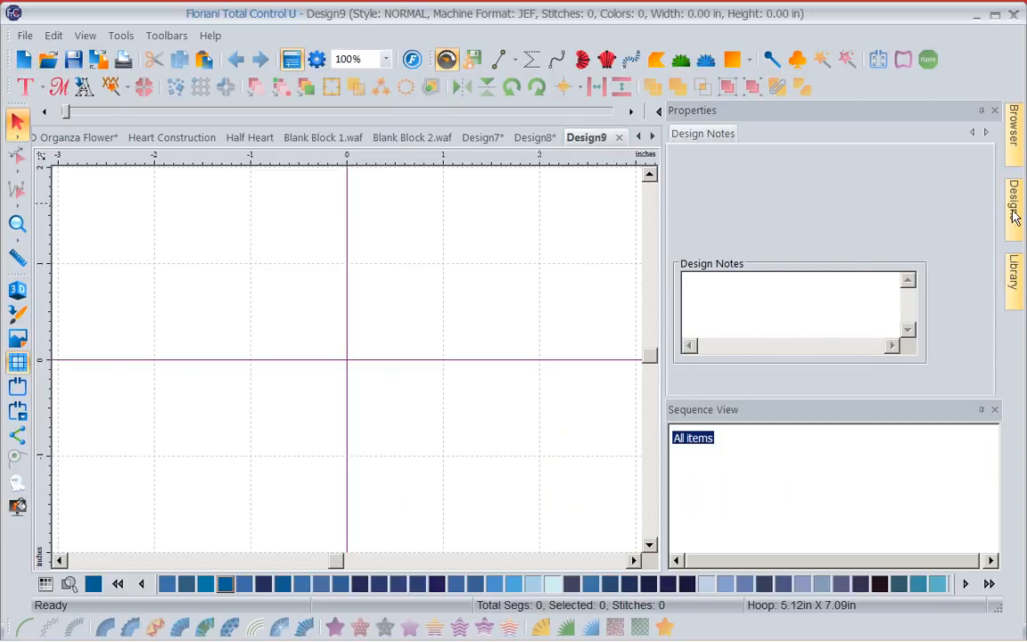
mouse_move(1014, 223)
scroll(985, 196, "up", 5)
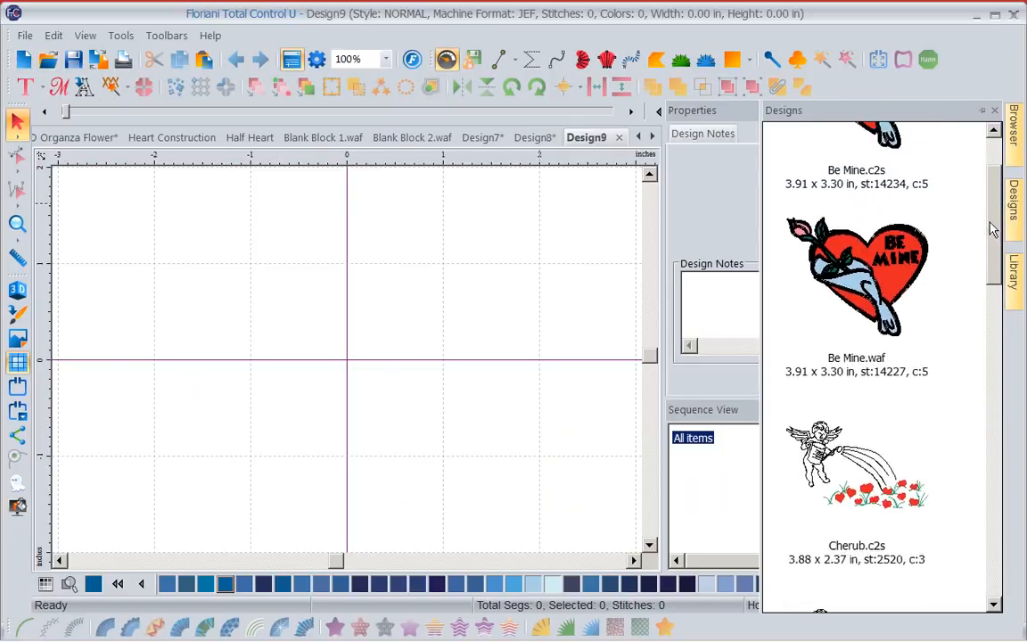
left_click_drag(879, 337, 470, 390)
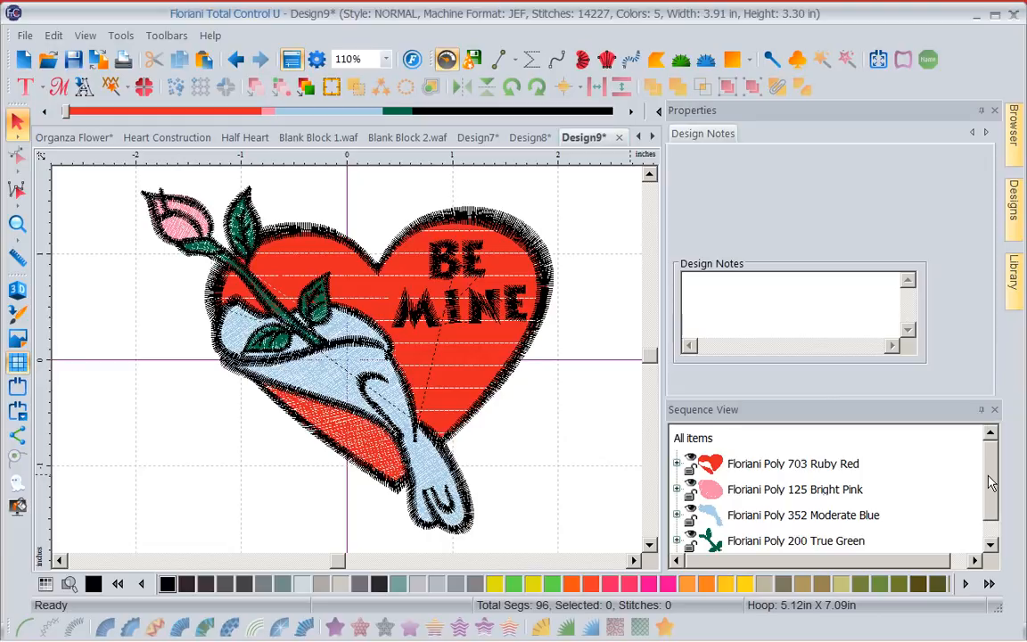
left_click(990, 545)
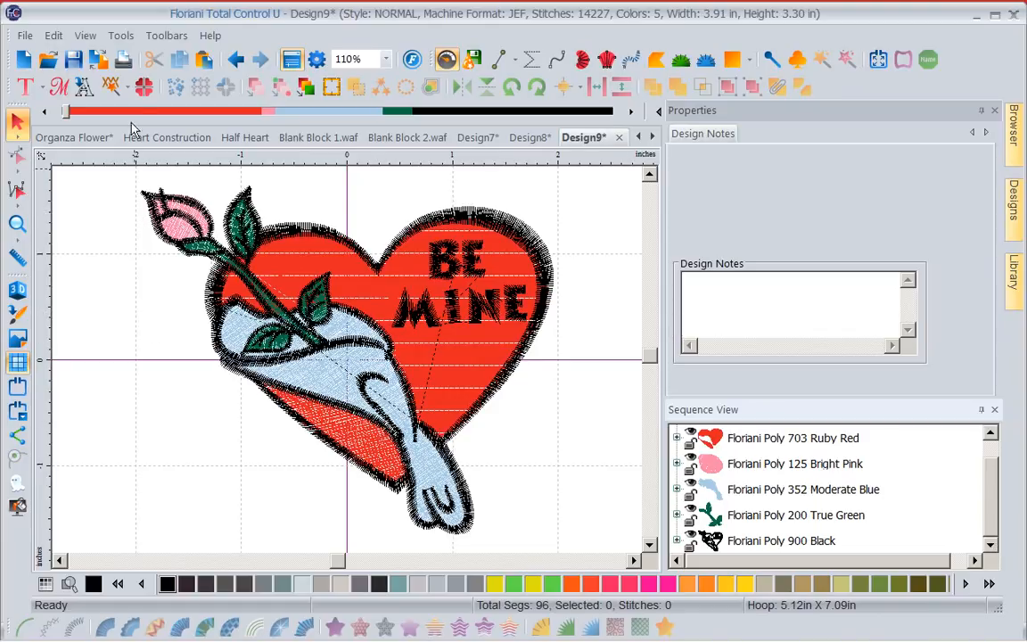
Start the Thread Chart Creator and name the new colour palette "January Monthly designs 2015".
left_click(122, 40)
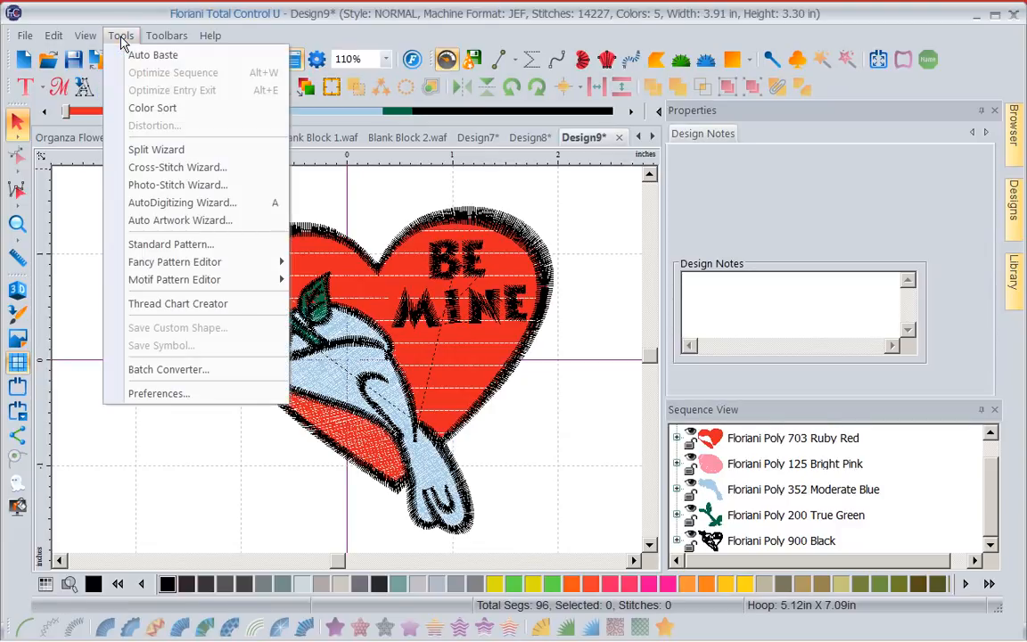
left_click(180, 306)
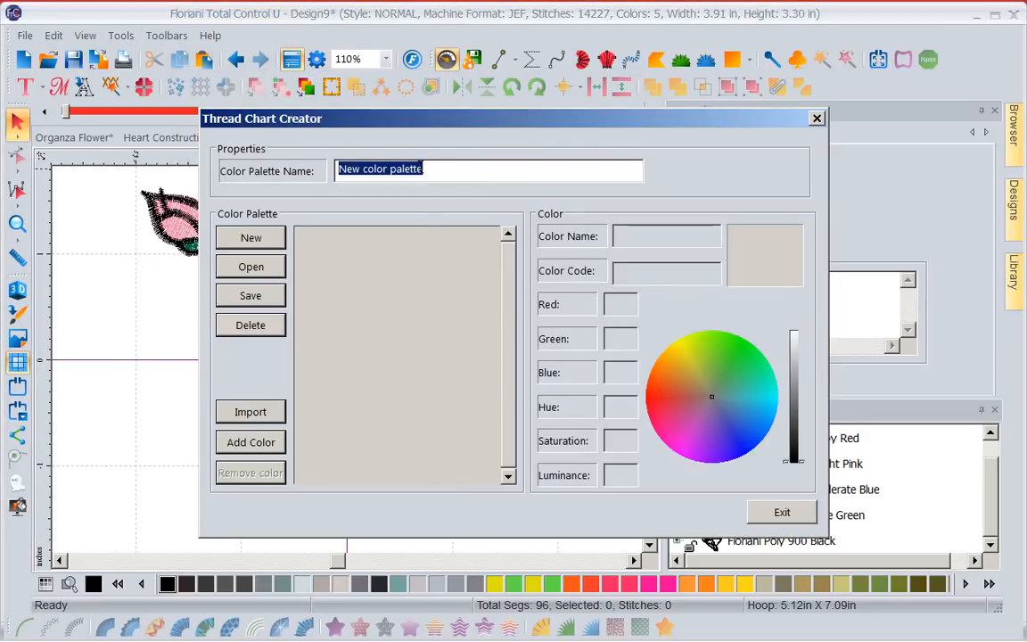
left_click(426, 170)
left_click_drag(426, 170, 270, 171)
key("BackSpace")
type("Ja")
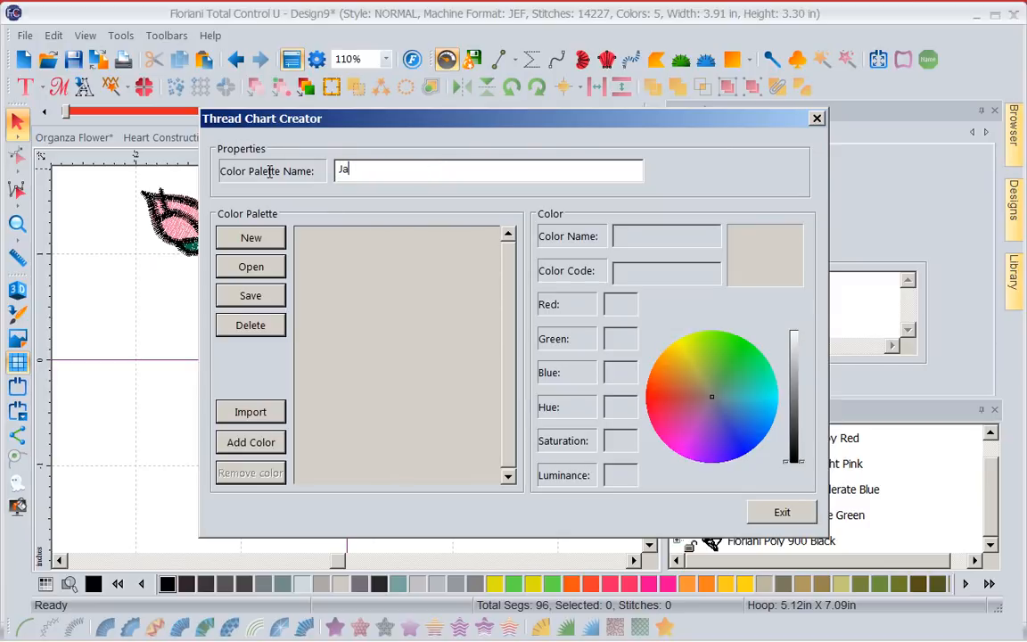
type("nuary Monthly designs ")
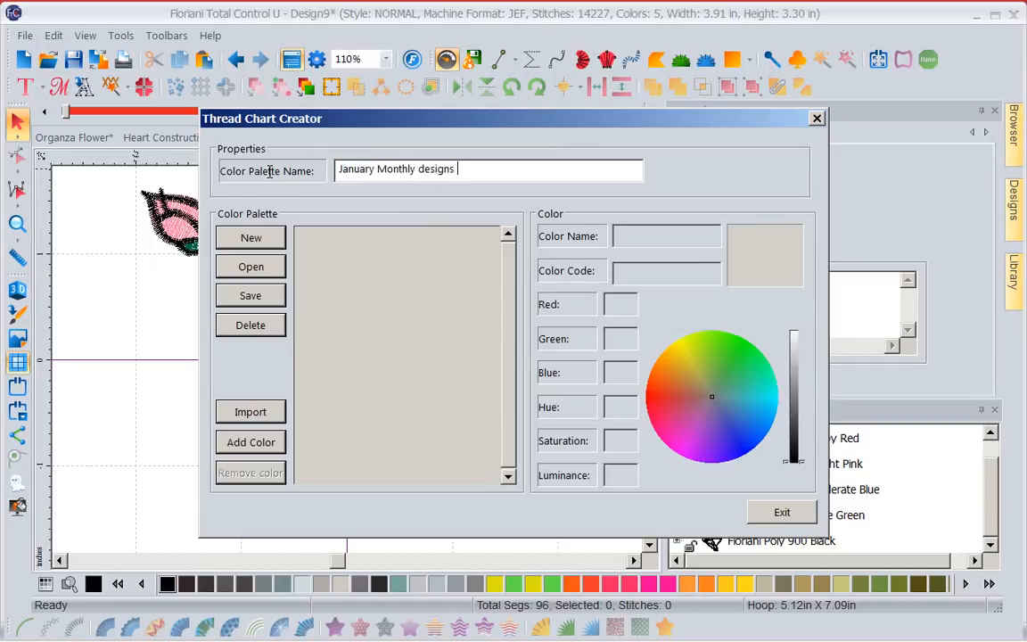
type("2015")
Import thread colour 745 Harvest Brown from the Floriani Poly chart into the new palette.
left_click(250, 413)
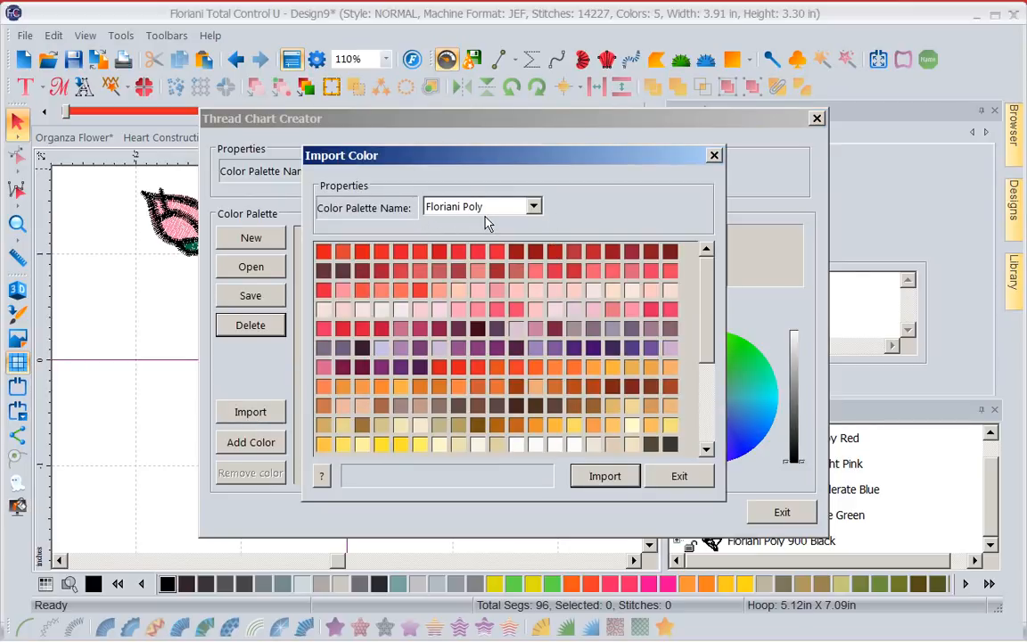
left_click(533, 207)
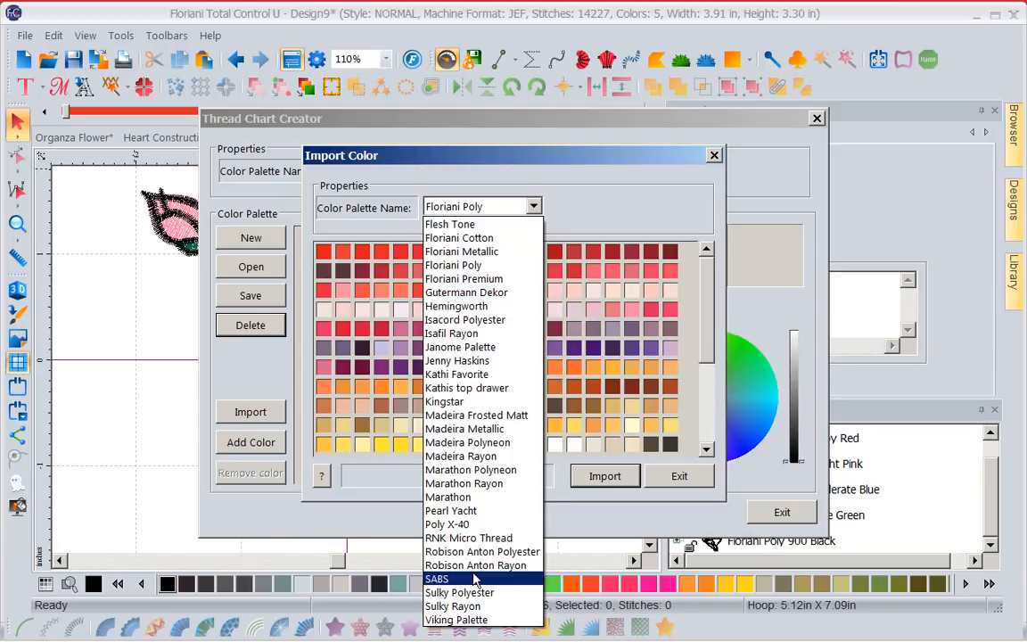
left_click(452, 266)
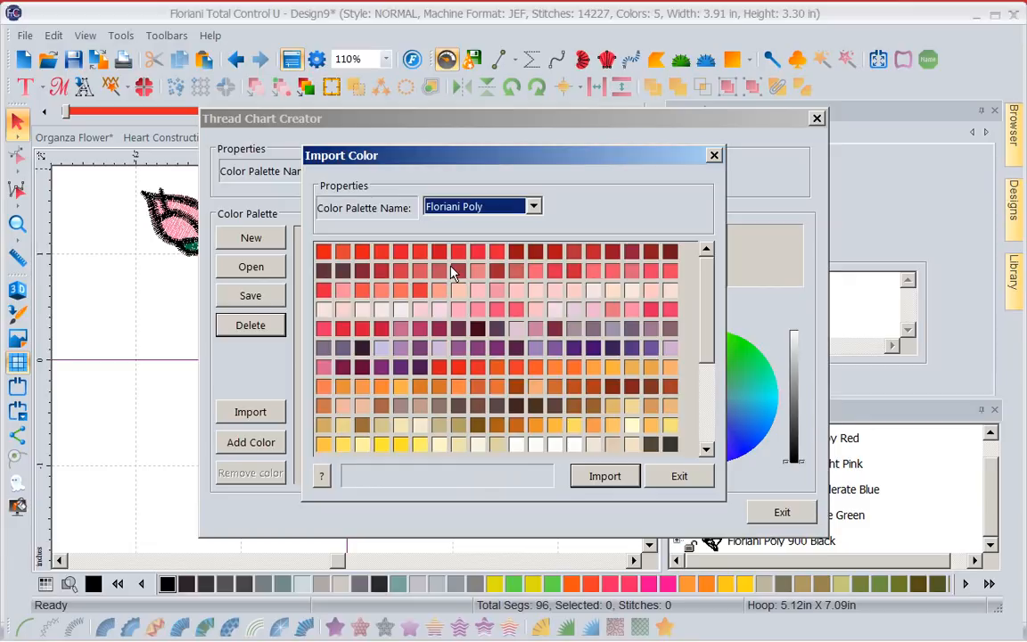
left_click(322, 479)
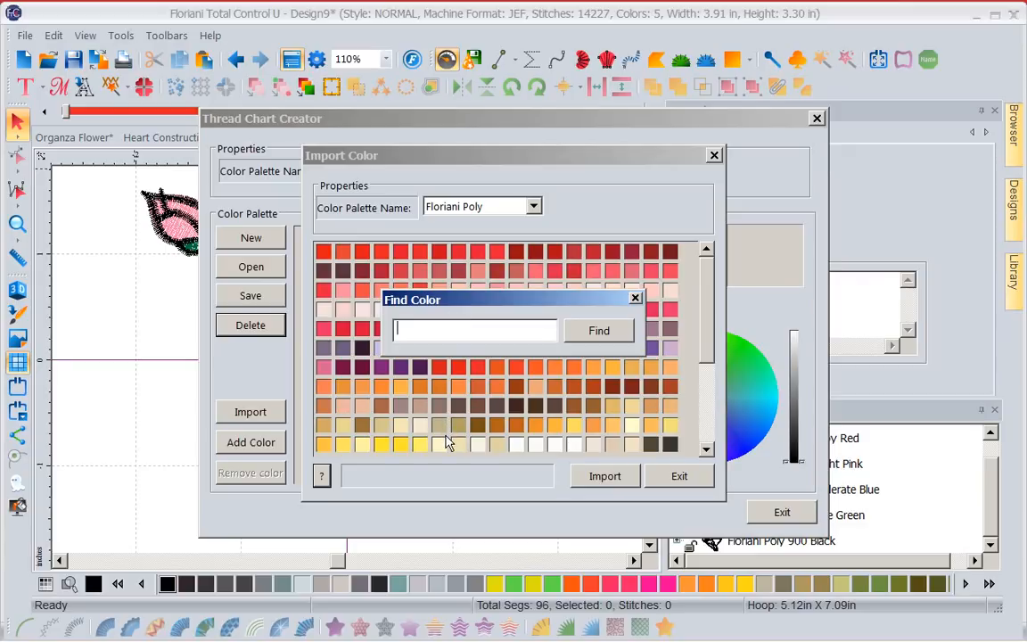
type("745")
left_click(582, 331)
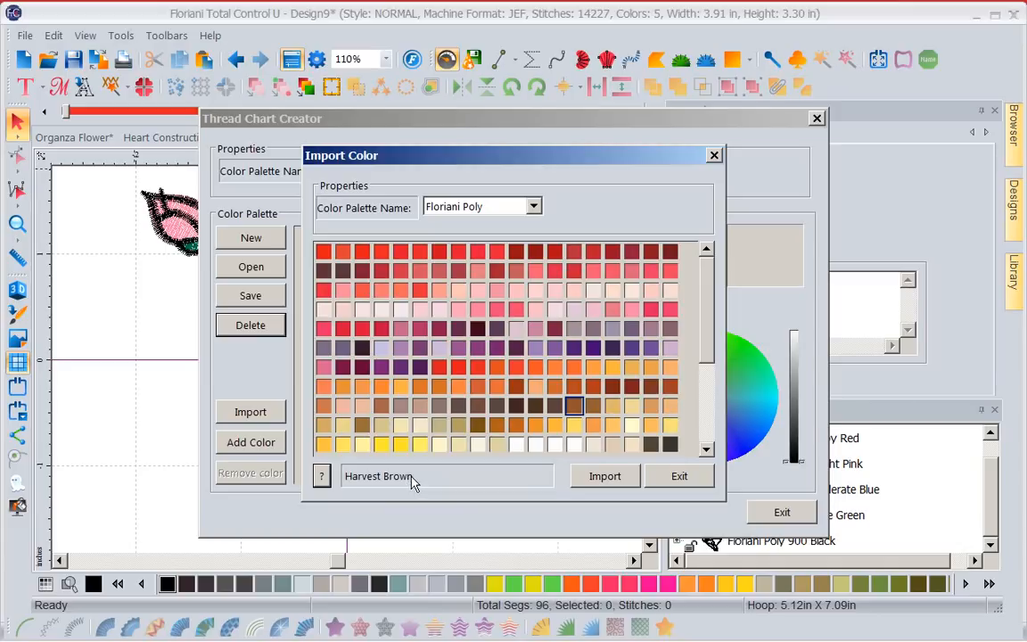
left_click(619, 481)
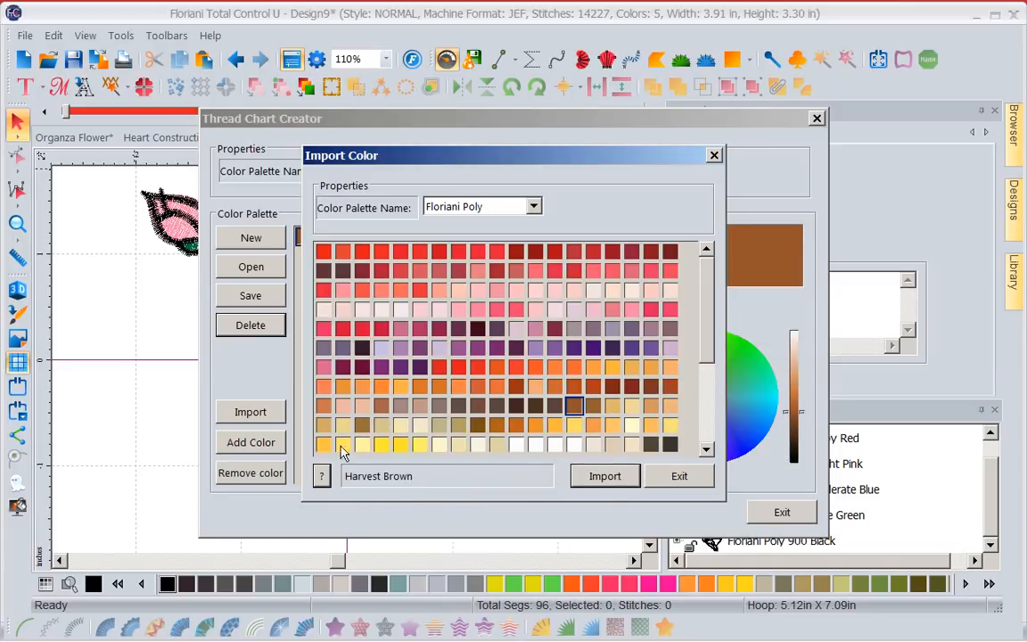
Find Floriani Poly colour 247 Ivy and import it into the palette.
left_click(323, 476)
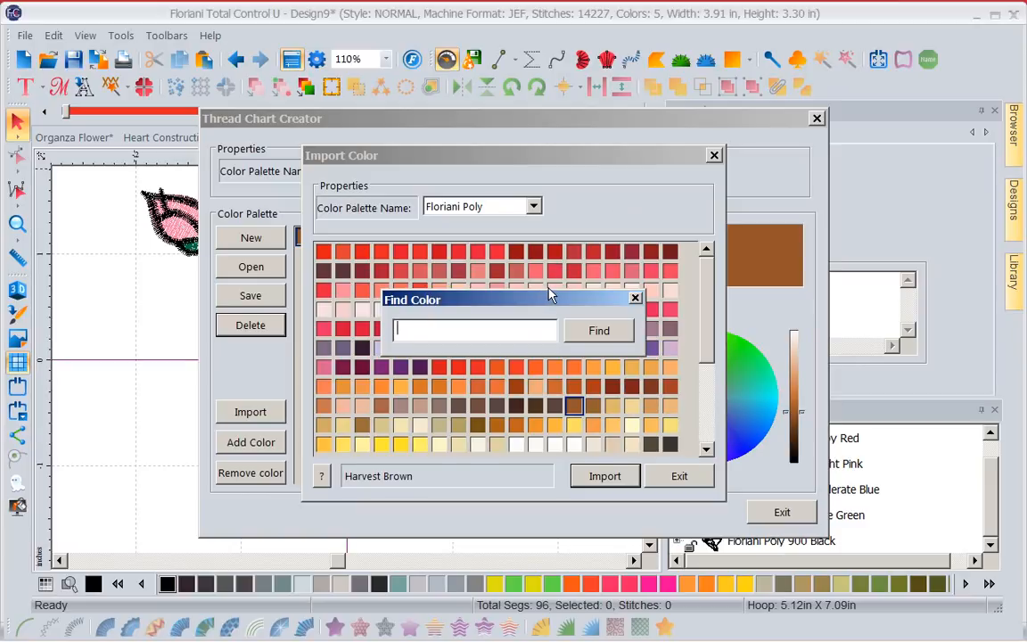
type("247")
left_click(594, 335)
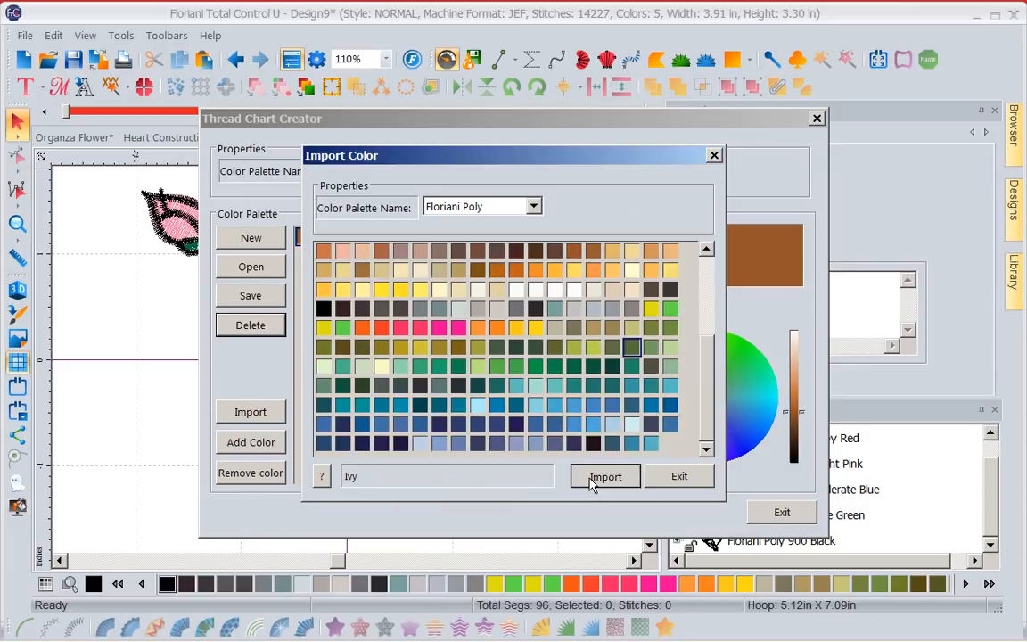
left_click(593, 477)
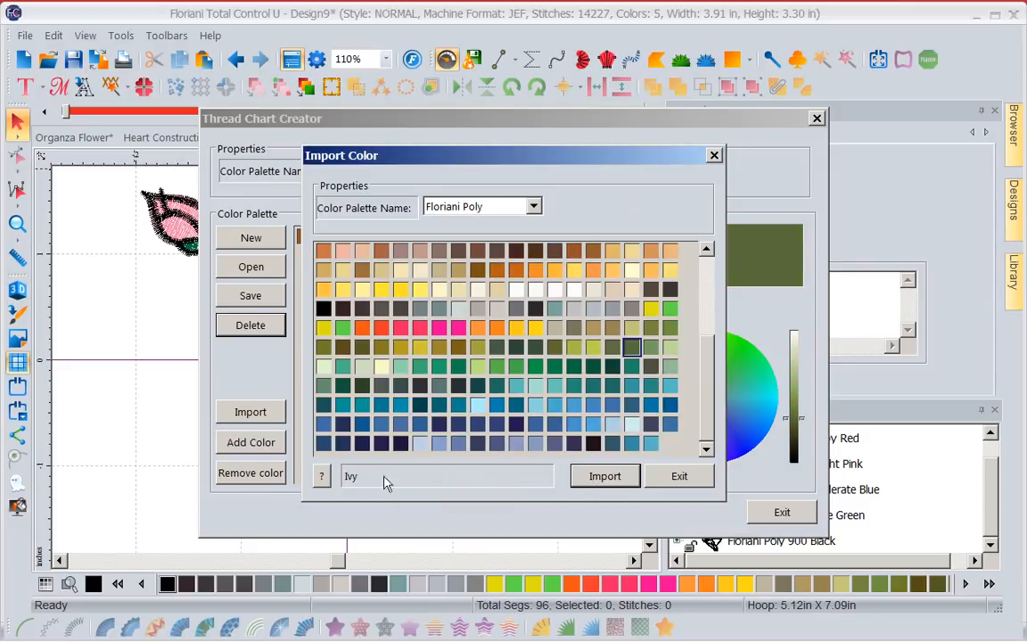
Find Floriani Poly colour 275 Mineral Green and import it into the palette.
left_click(323, 477)
type("275")
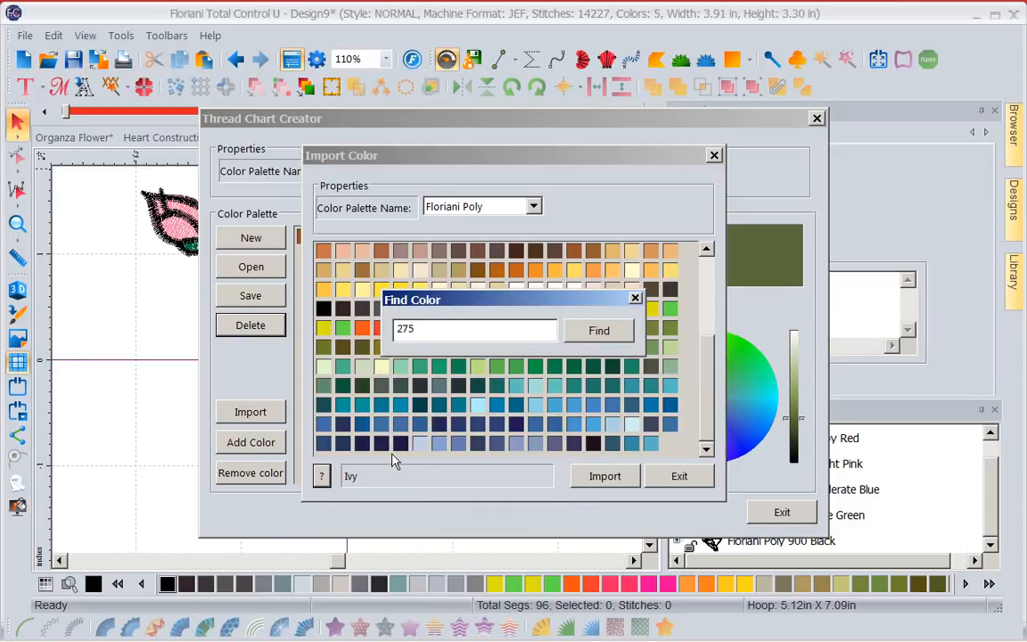
left_click(599, 330)
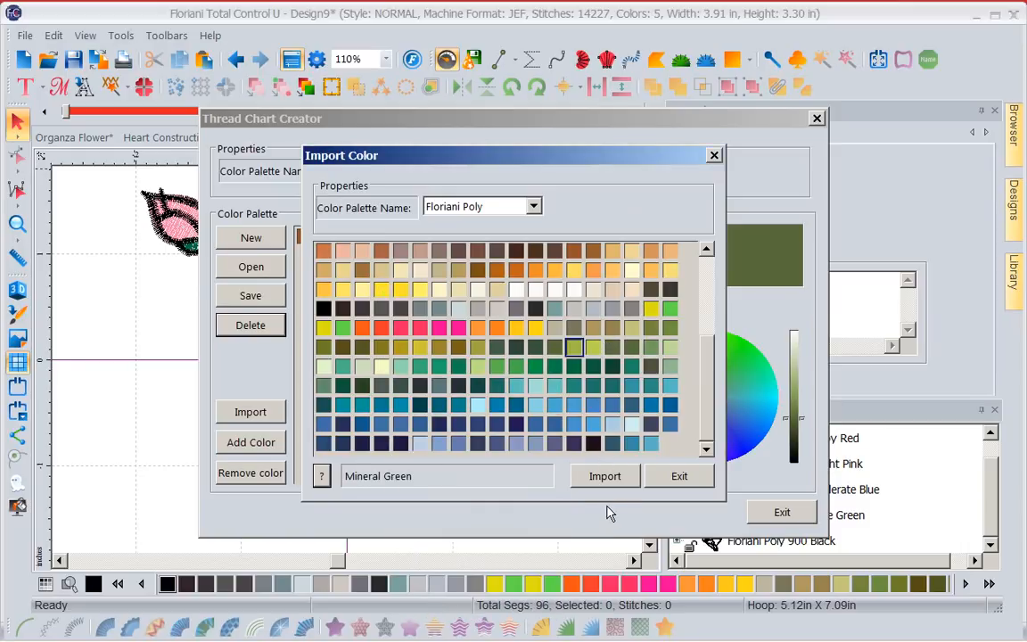
left_click(606, 478)
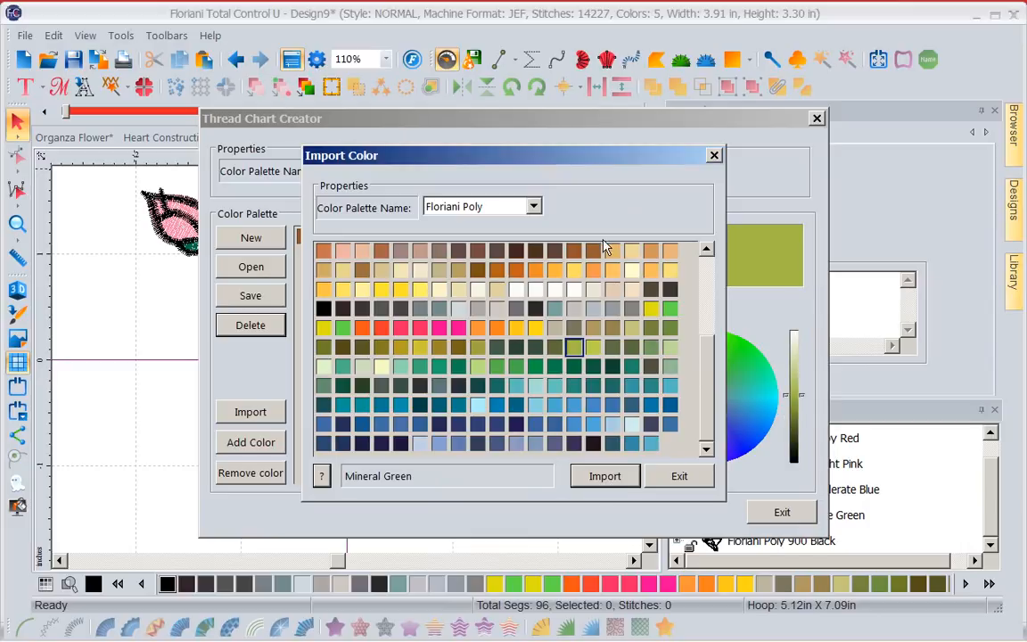
Find Floriani Poly colour 125 Bright Pink and import it into the palette.
left_click(322, 476)
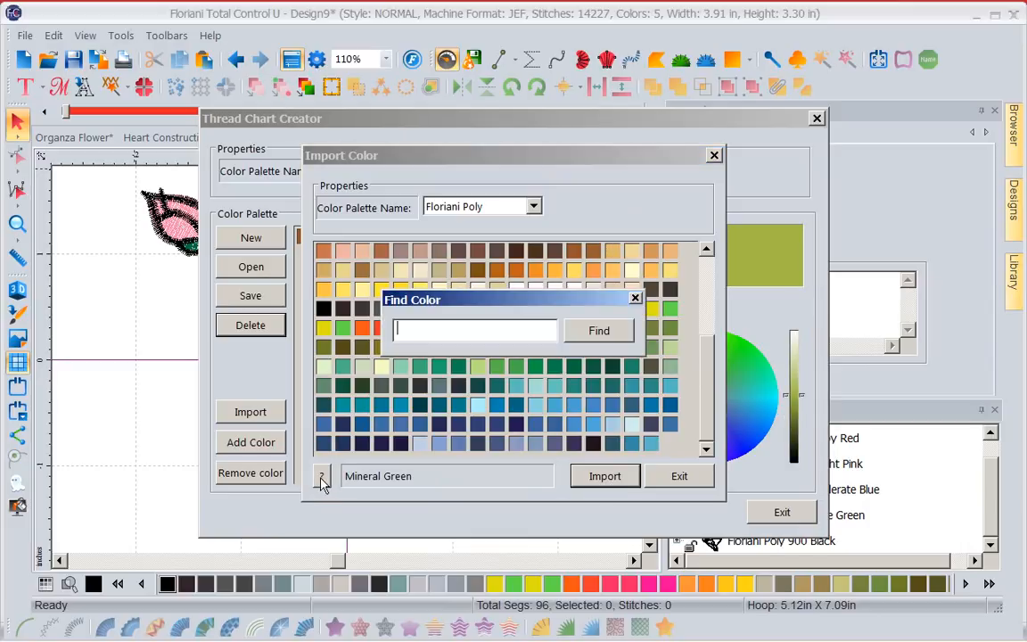
type("125")
left_click(615, 331)
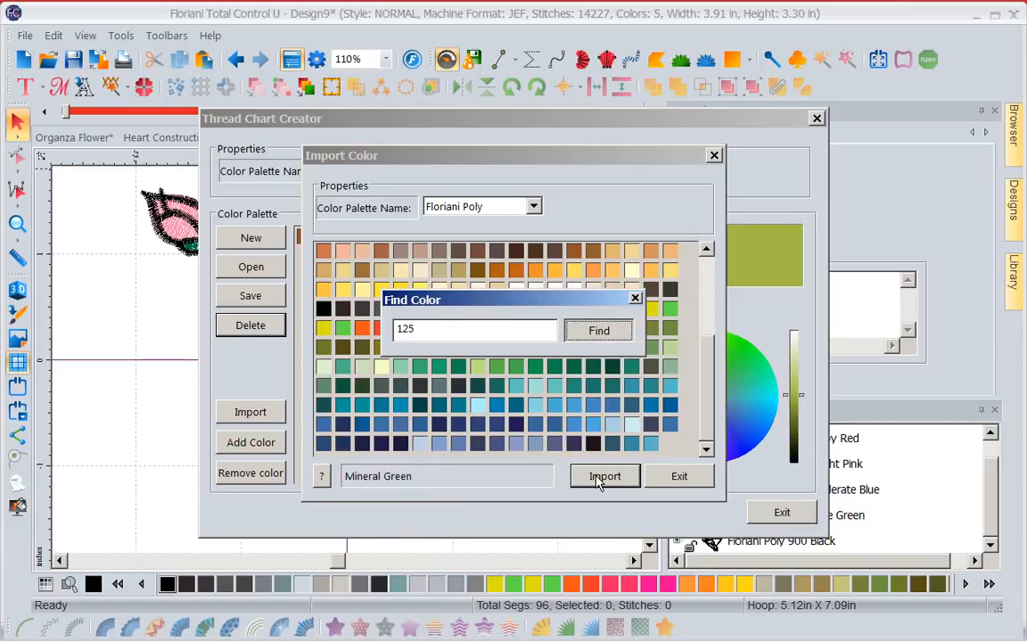
left_click(605, 331)
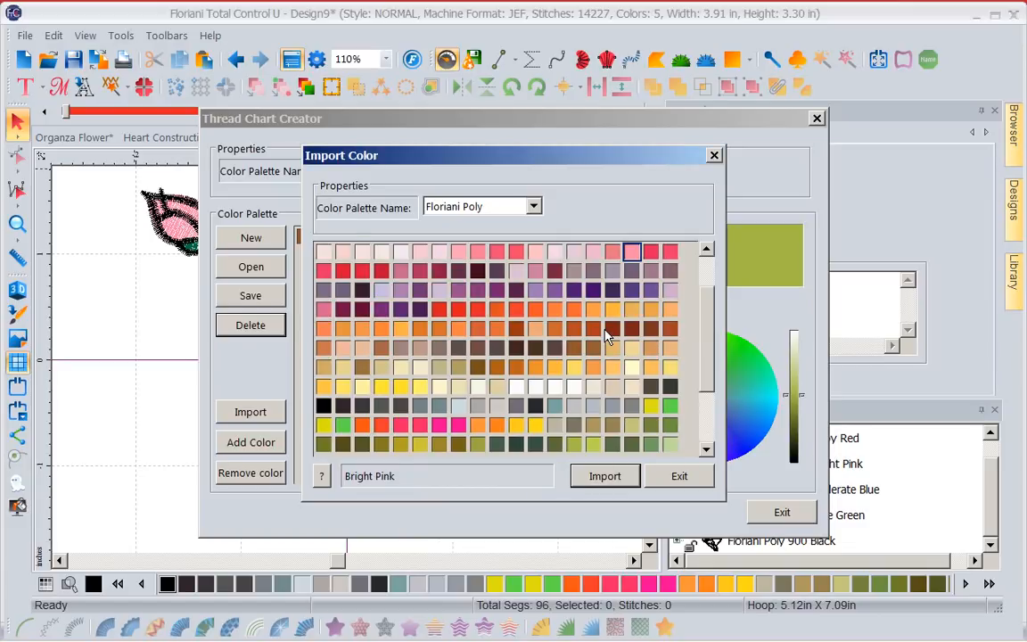
left_click(595, 478)
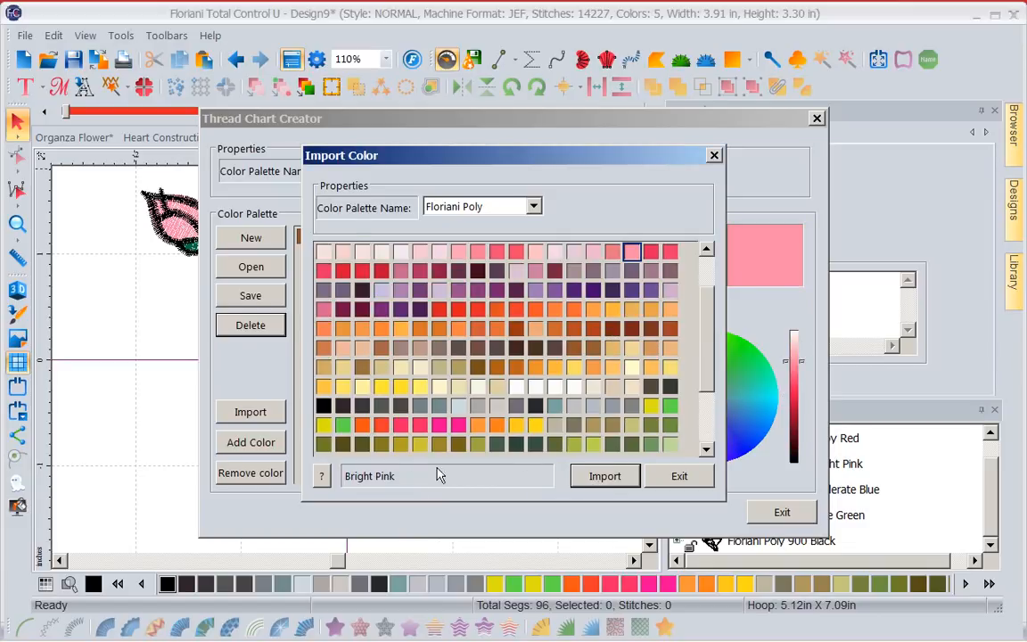
Find Floriani Poly colour 900 Black and import it into the palette.
left_click(321, 477)
left_click(429, 327)
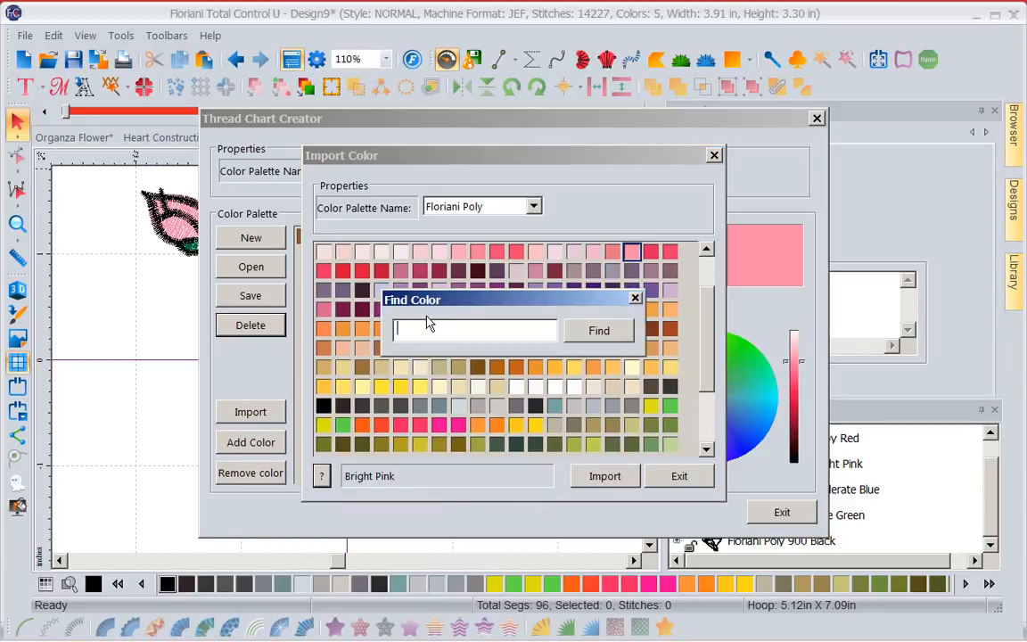
type("900")
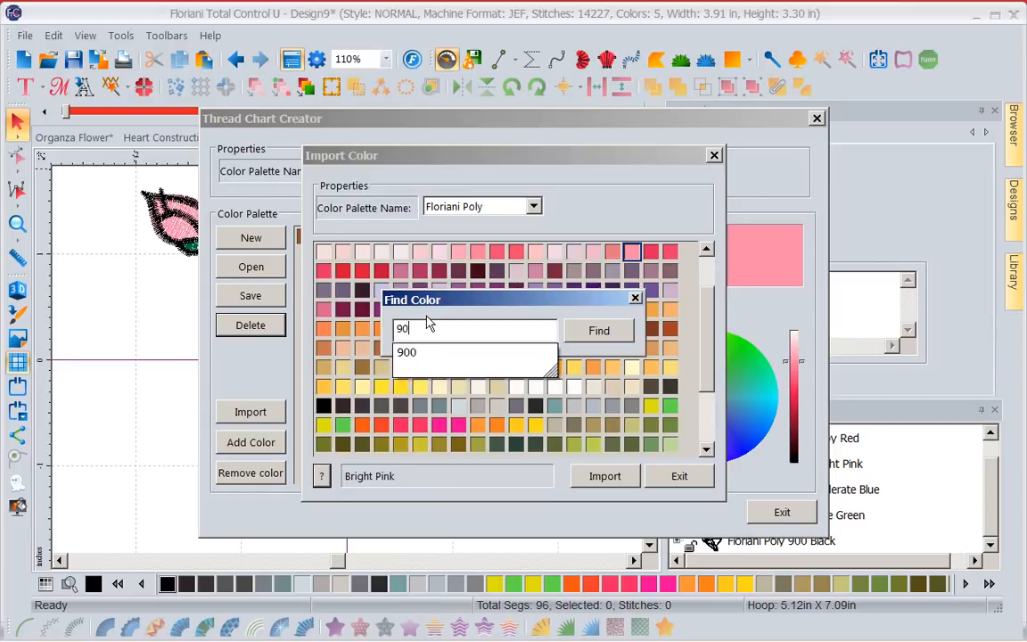
left_click(599, 331)
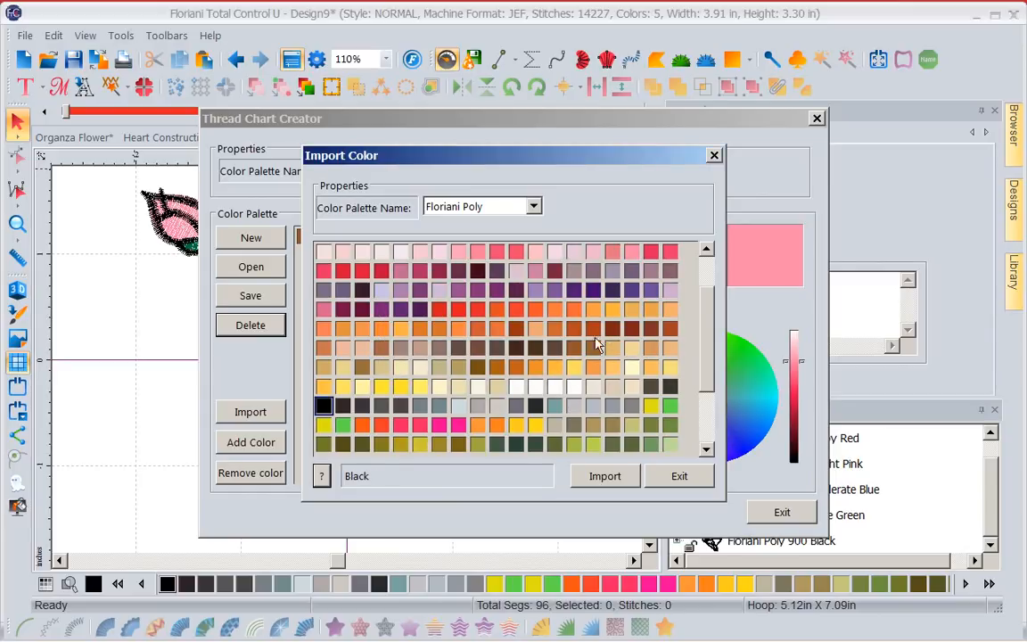
left_click(605, 477)
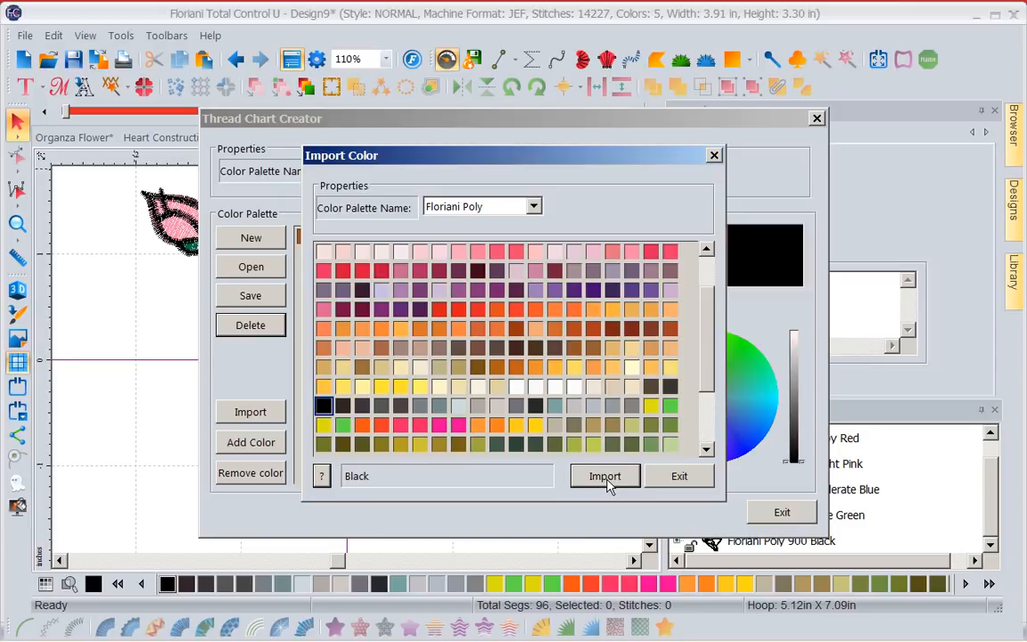
Find Floriani Poly colour 262 Nile and import it into the palette.
left_click(321, 479)
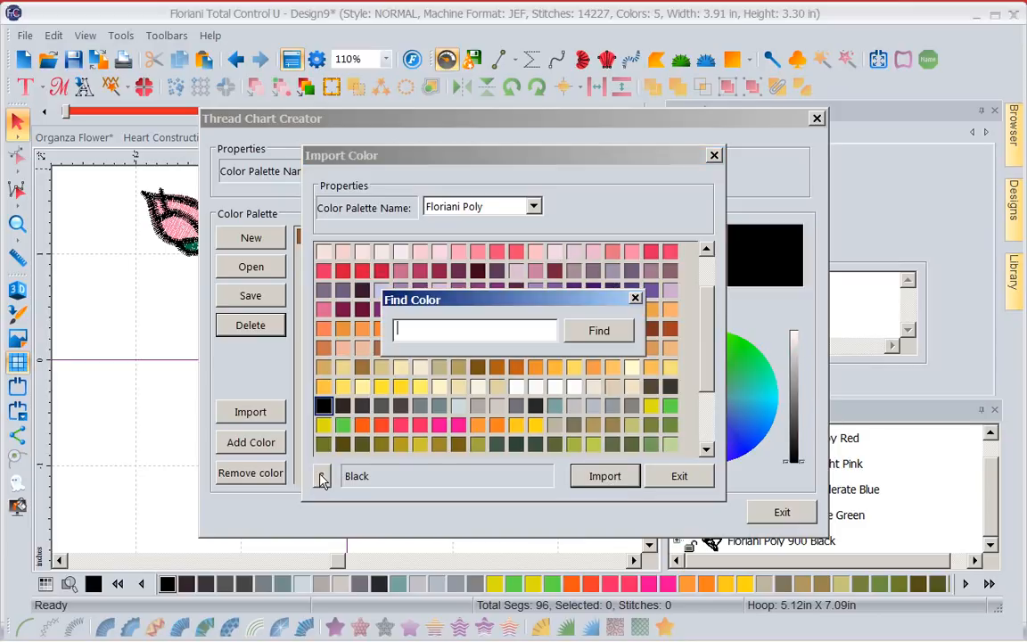
type("262")
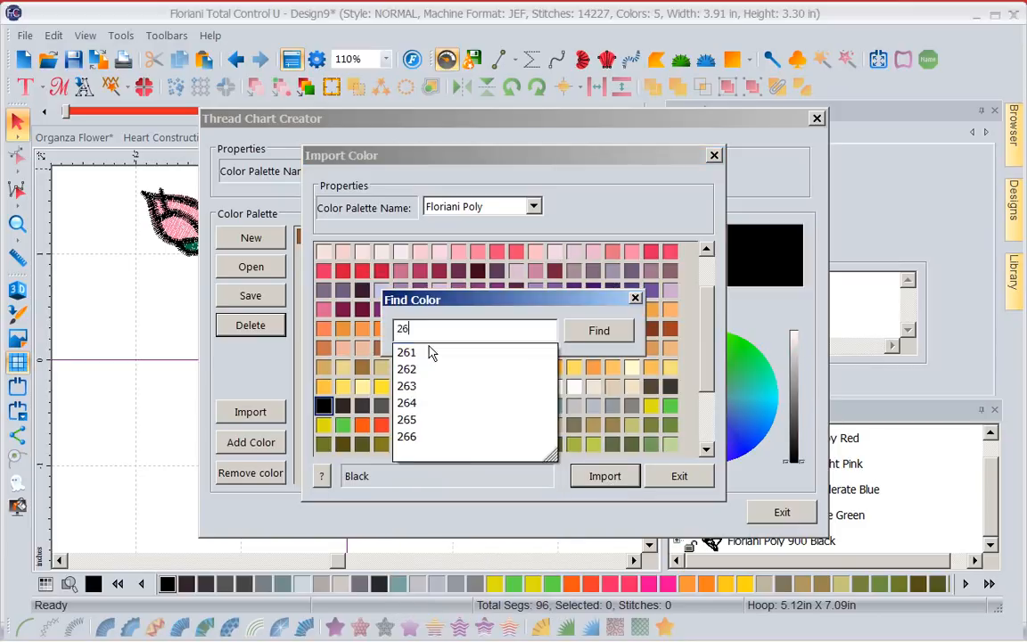
left_click(586, 328)
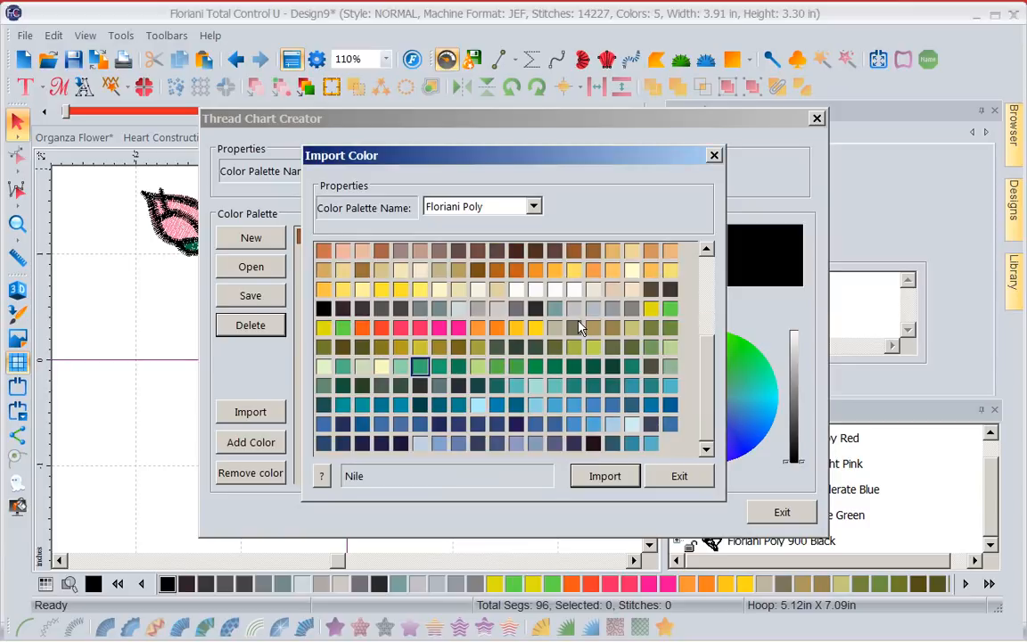
left_click(610, 478)
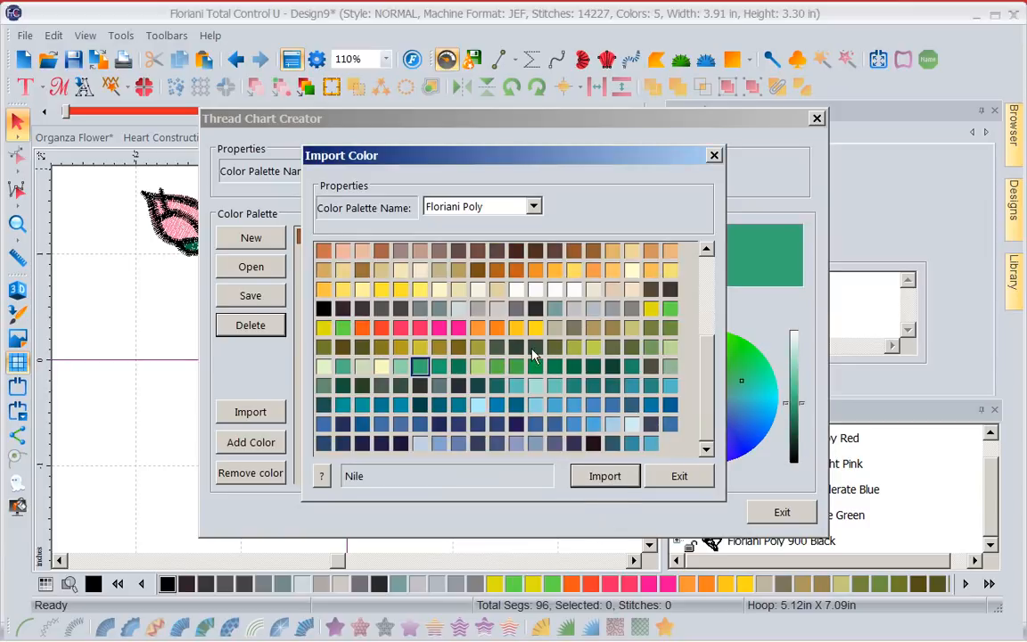
Find Floriani Poly colour 703 Ruby Red and import it into the palette.
left_click(322, 478)
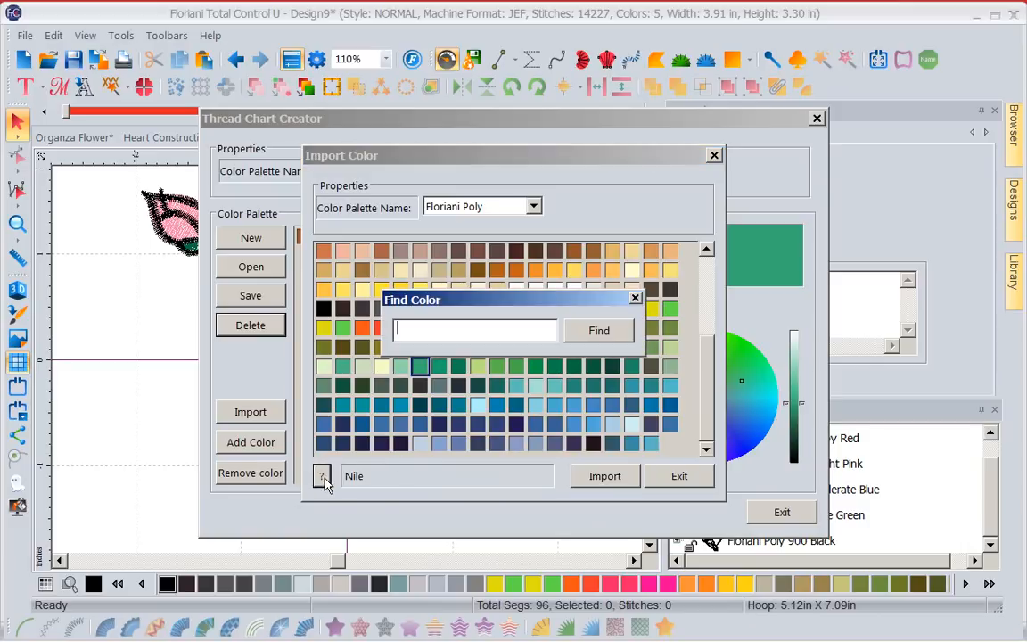
type("703")
left_click(596, 333)
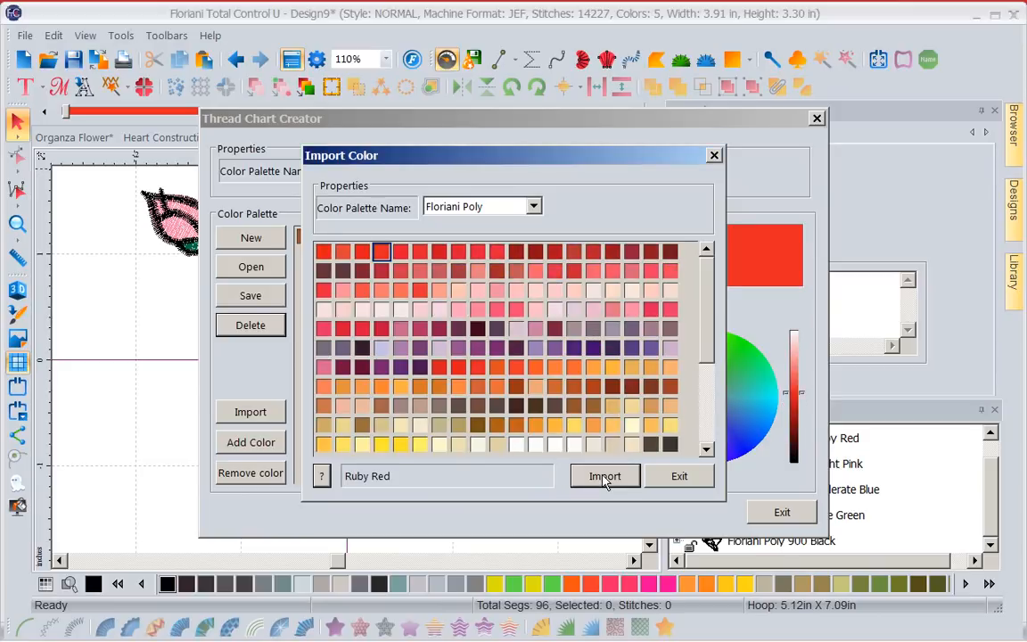
Find Floriani Poly colour 352 Moderate Blue and import it into the palette.
left_click(323, 477)
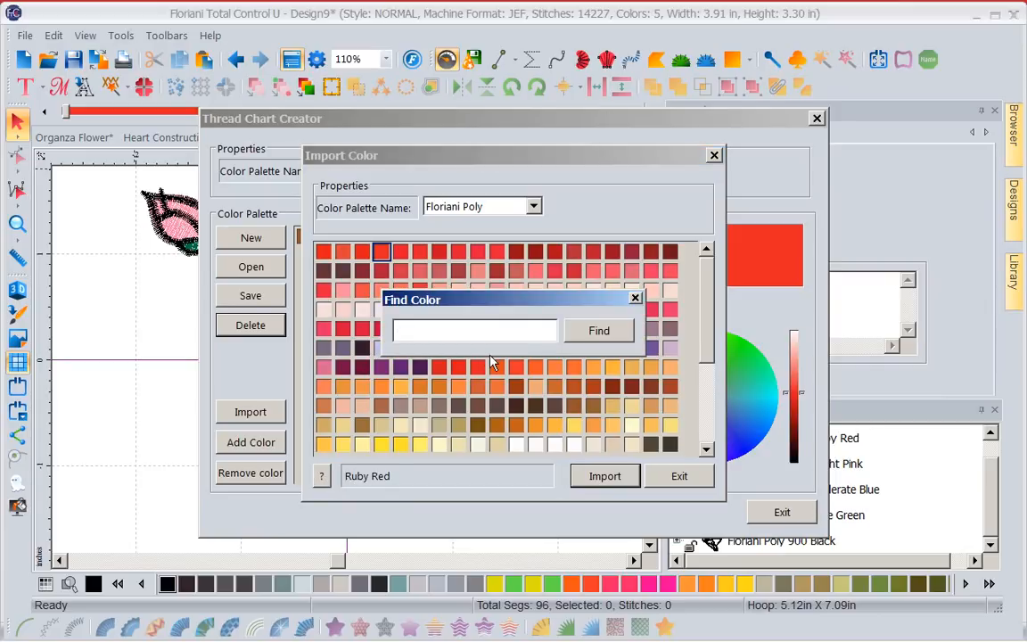
type("302")
left_click(628, 330)
left_click(608, 478)
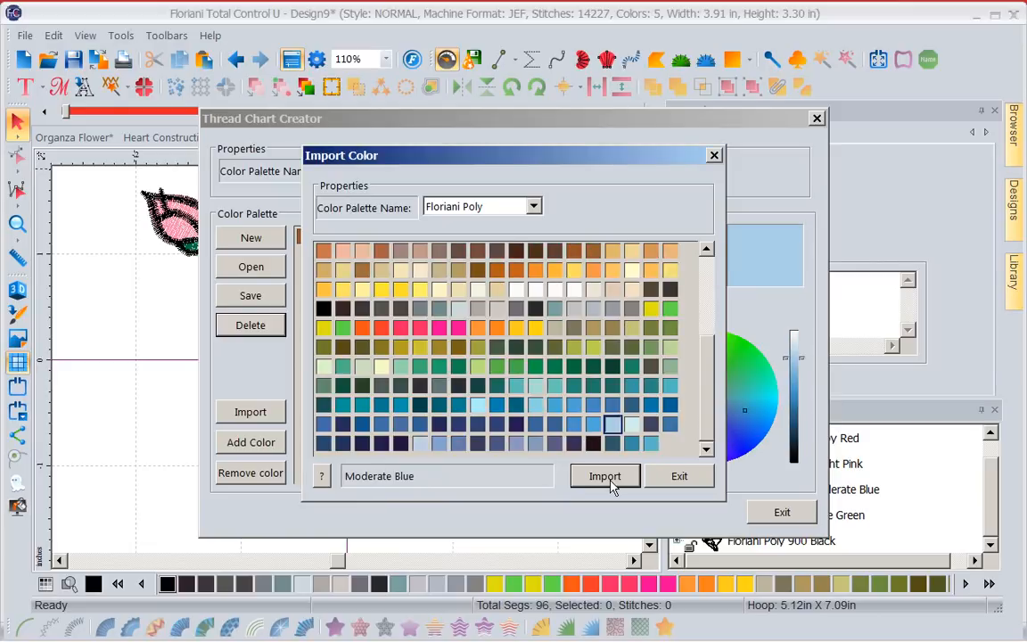
Find Floriani Poly colour 200 True Green and import it into the palette.
left_click(325, 477)
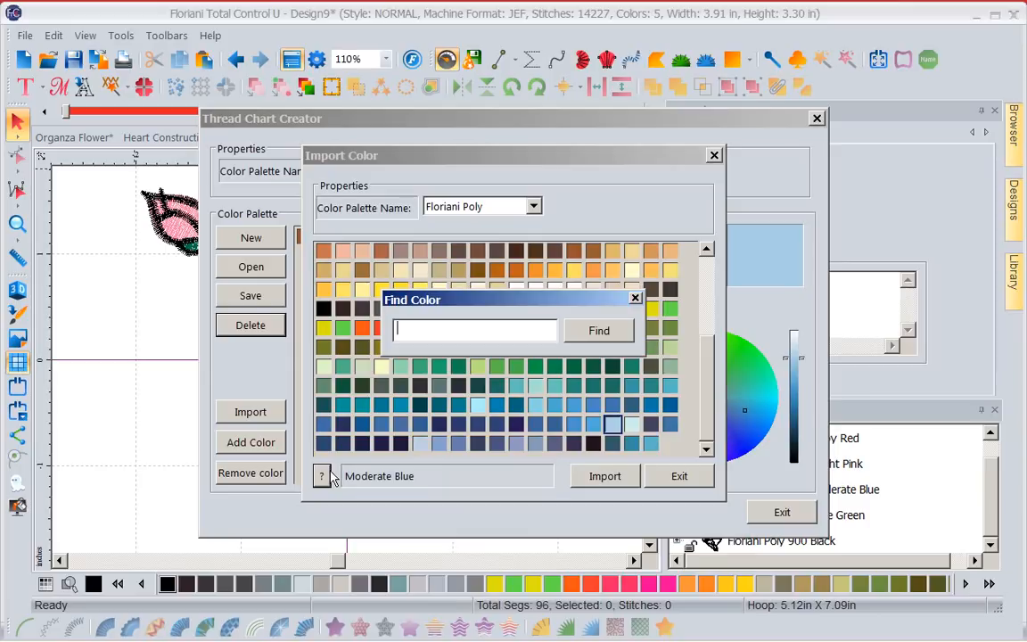
type("200")
left_click(597, 333)
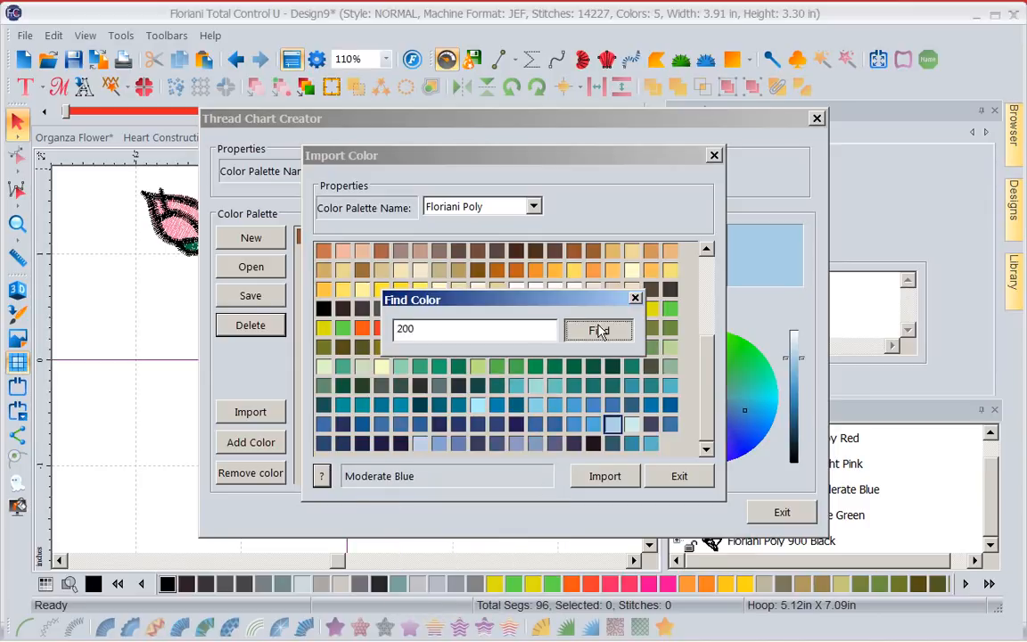
left_click(599, 481)
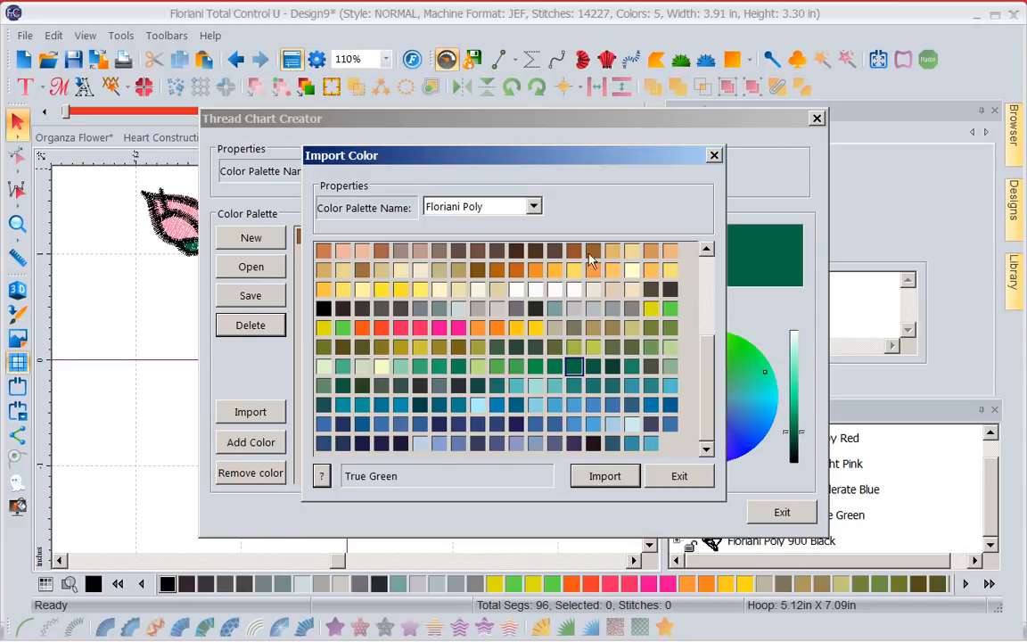
Import Fire Engine Red from the RNK Micro Thread chart into the palette and finish importing colours.
left_click(534, 206)
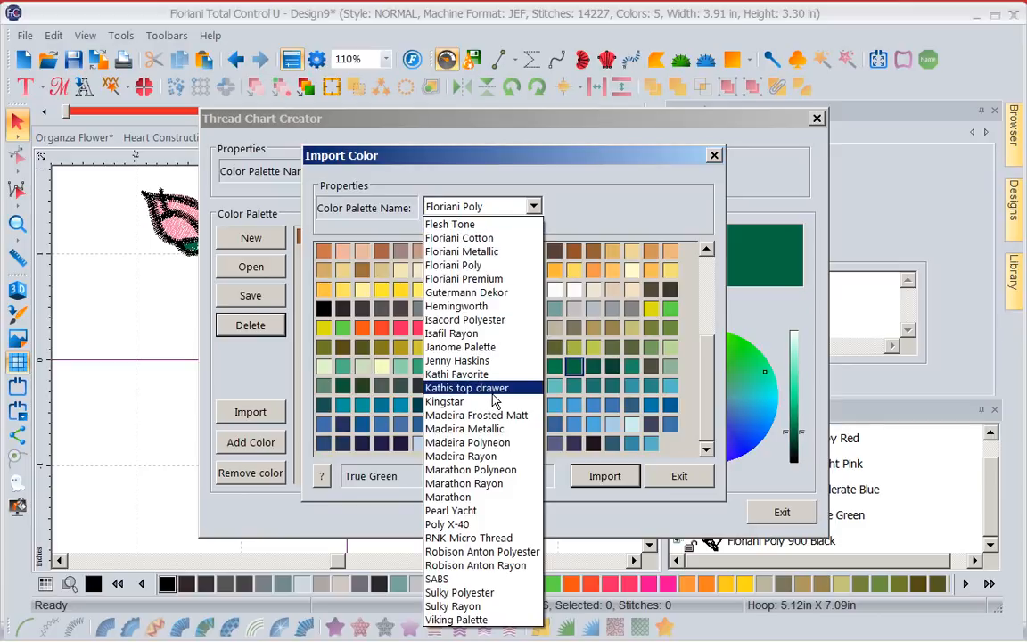
left_click(485, 539)
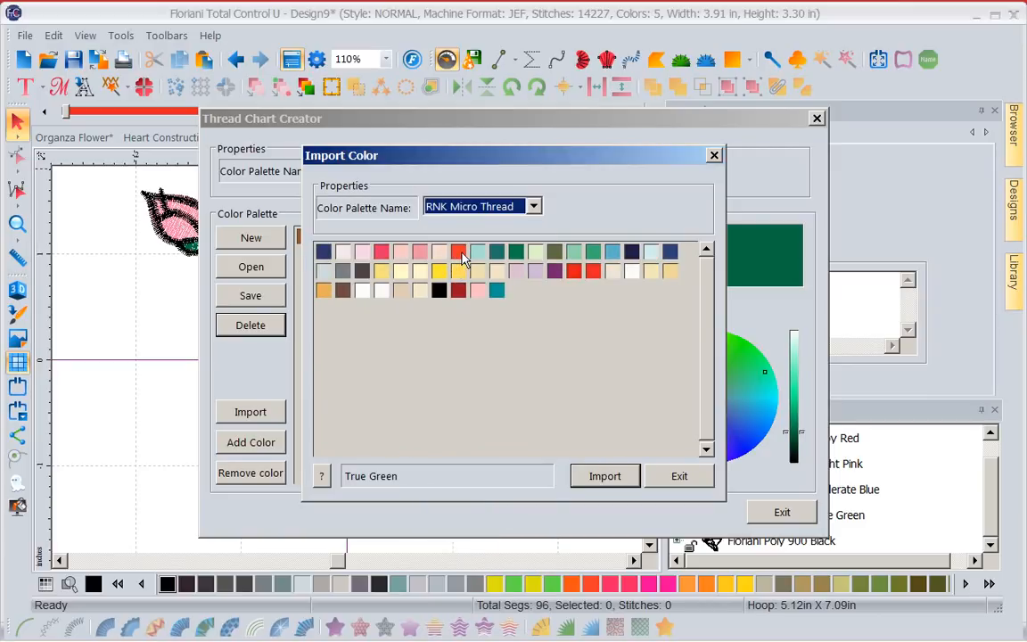
left_click(572, 271)
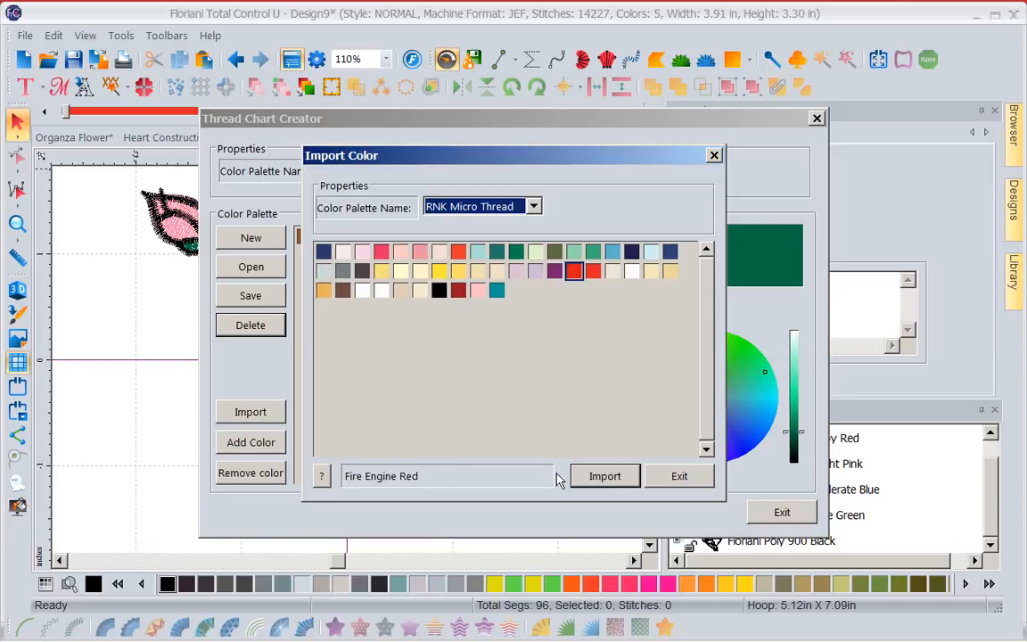
left_click(595, 477)
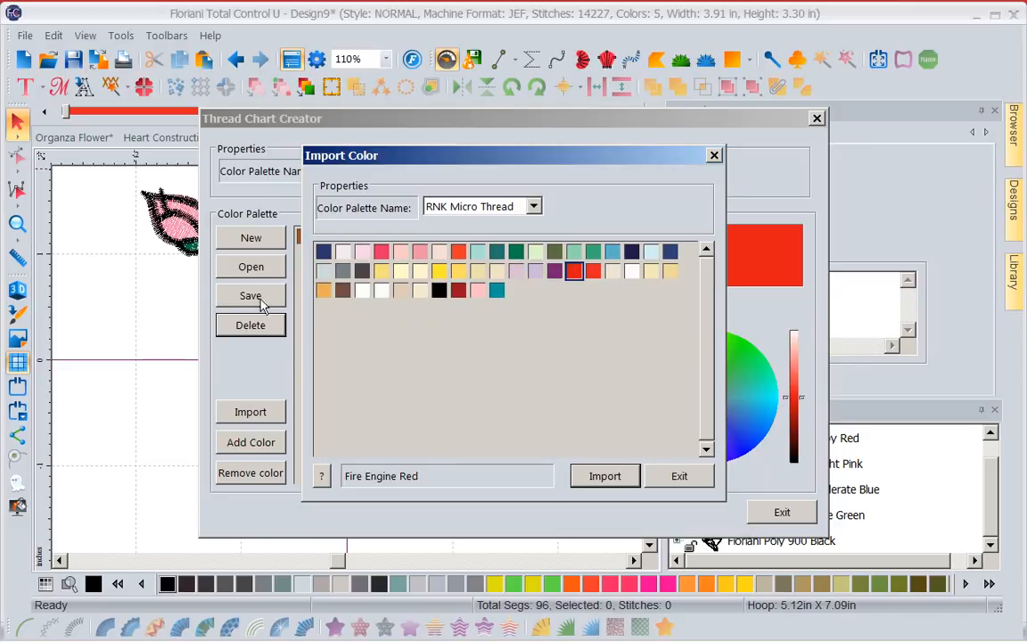
left_click(676, 477)
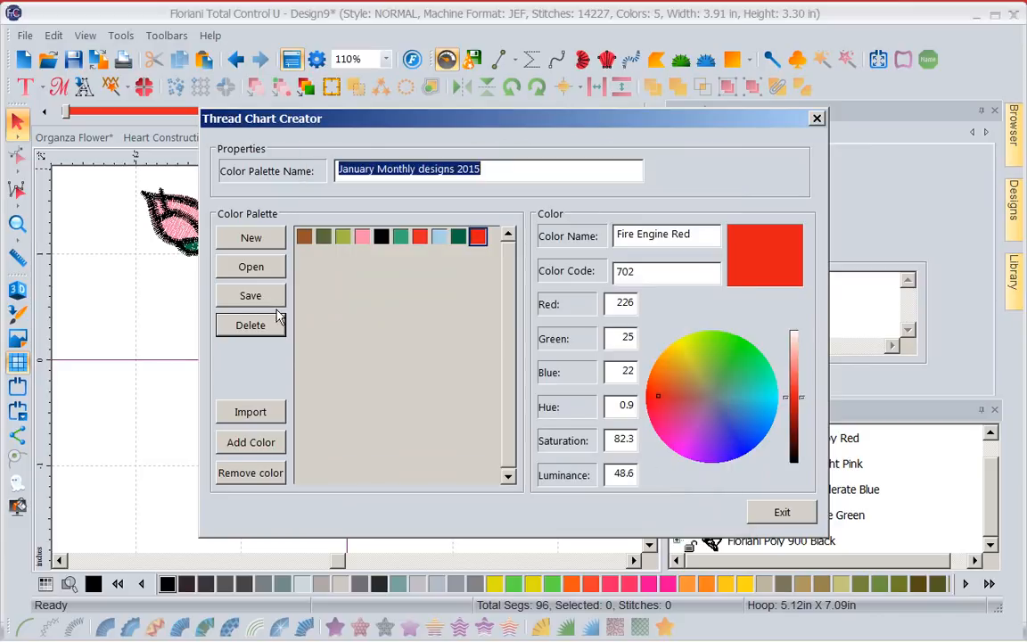
Save the January Monthly designs 2015 colour palette and close the Thread Chart Creator.
left_click(251, 296)
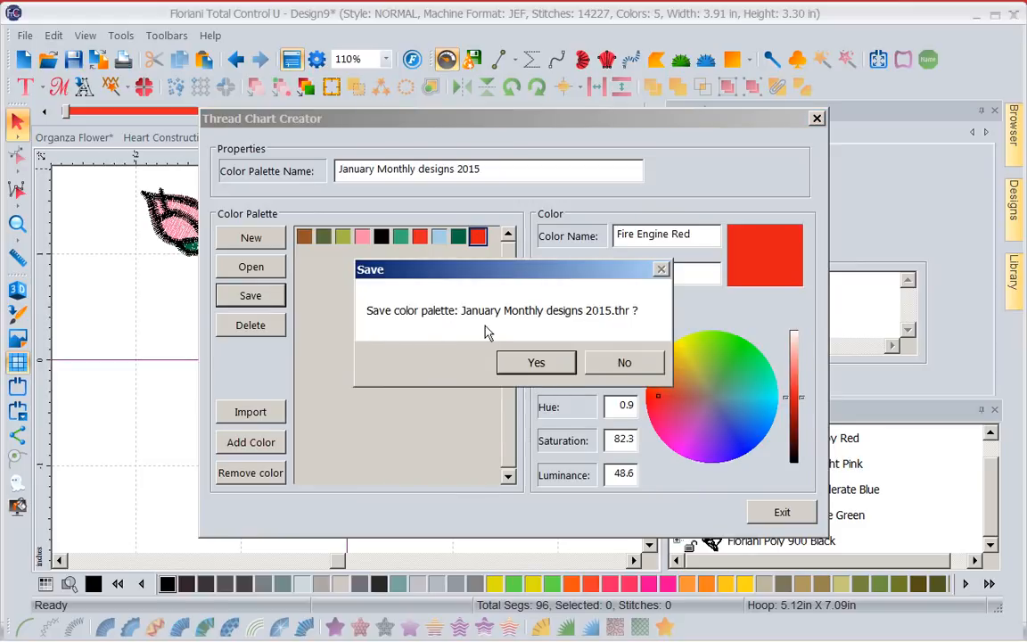
left_click(534, 365)
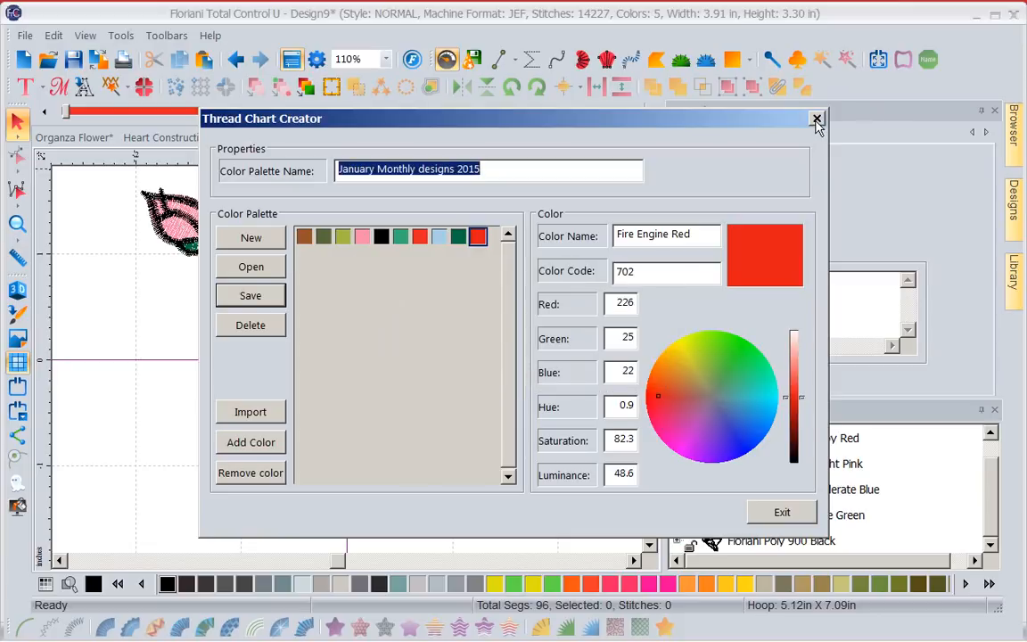
left_click(781, 512)
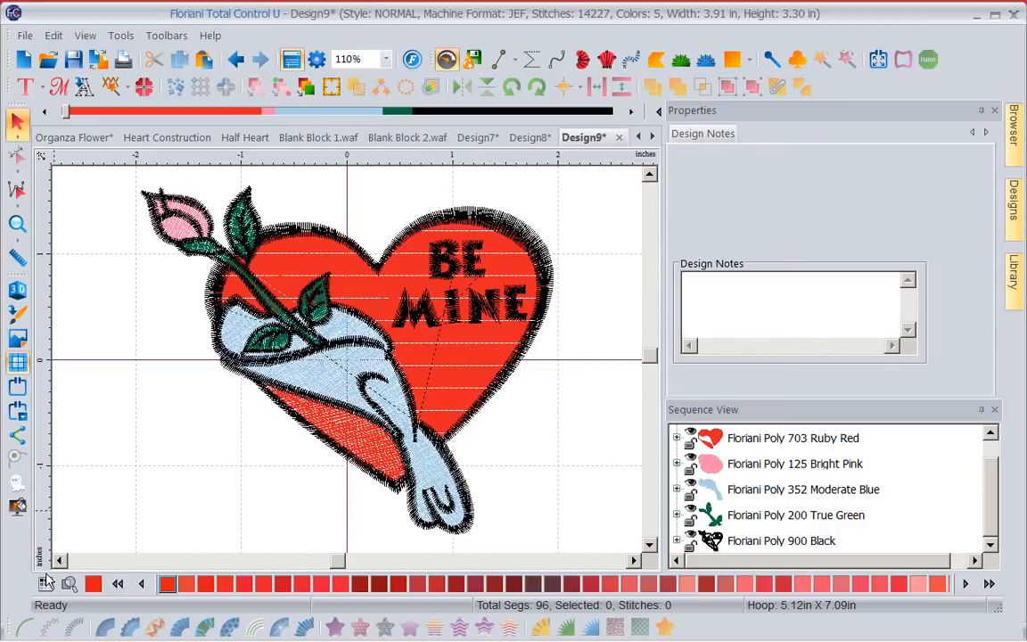
Make January Monthly designs 2015 the active thread chart and recolour the Bright Pink rosebud with its Ruby Red (703).
left_click(46, 584)
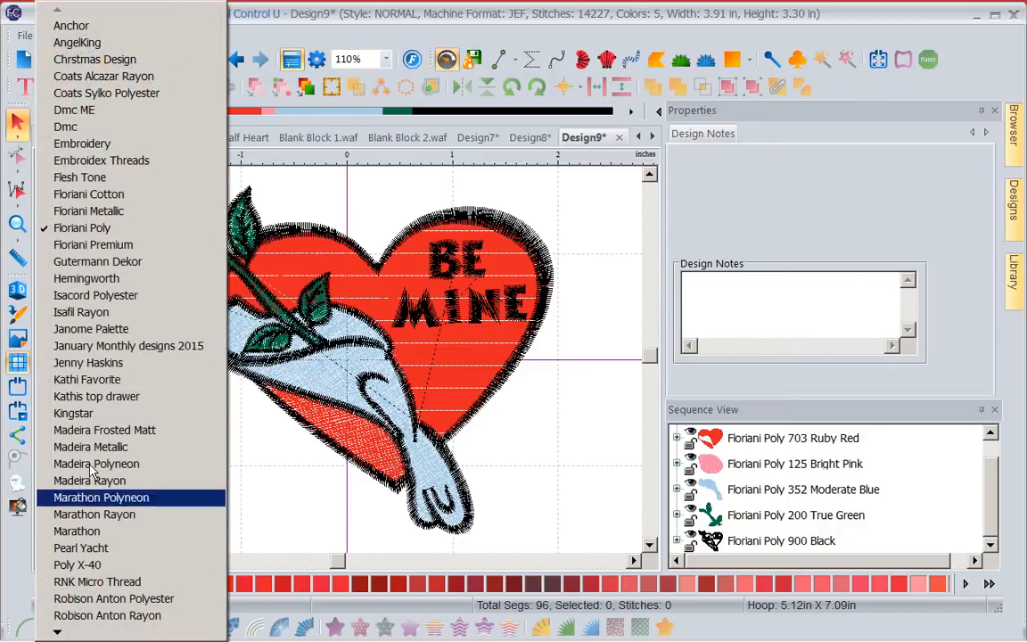
left_click(114, 347)
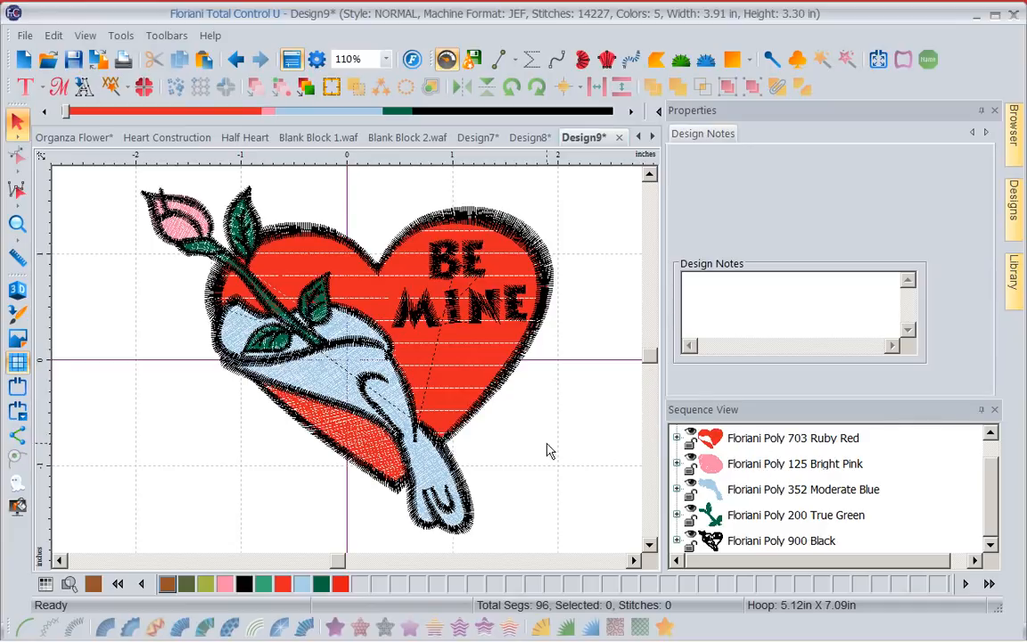
left_click(753, 470)
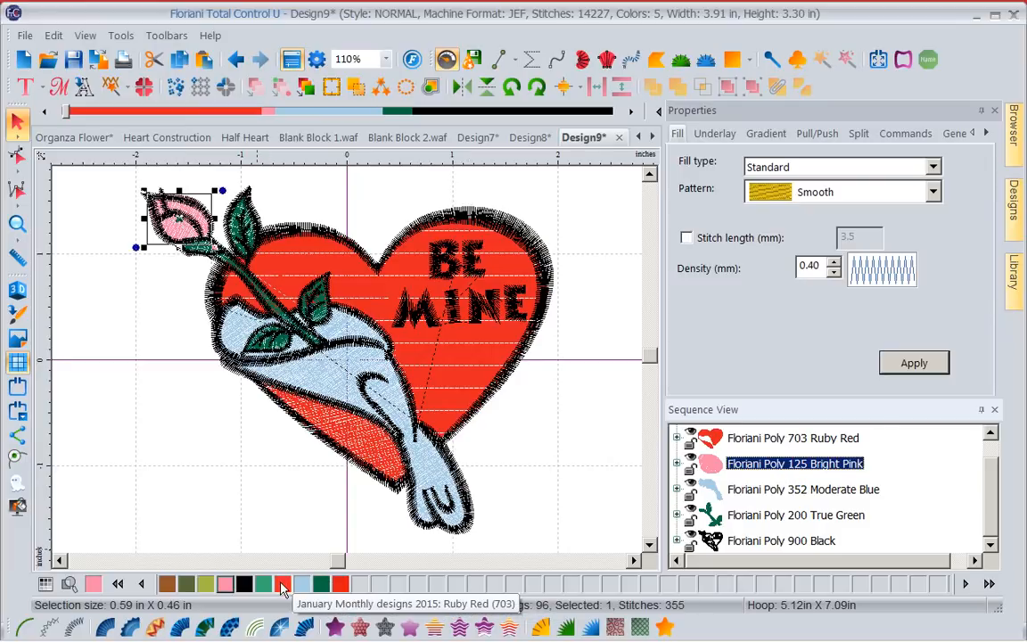
left_click(282, 585)
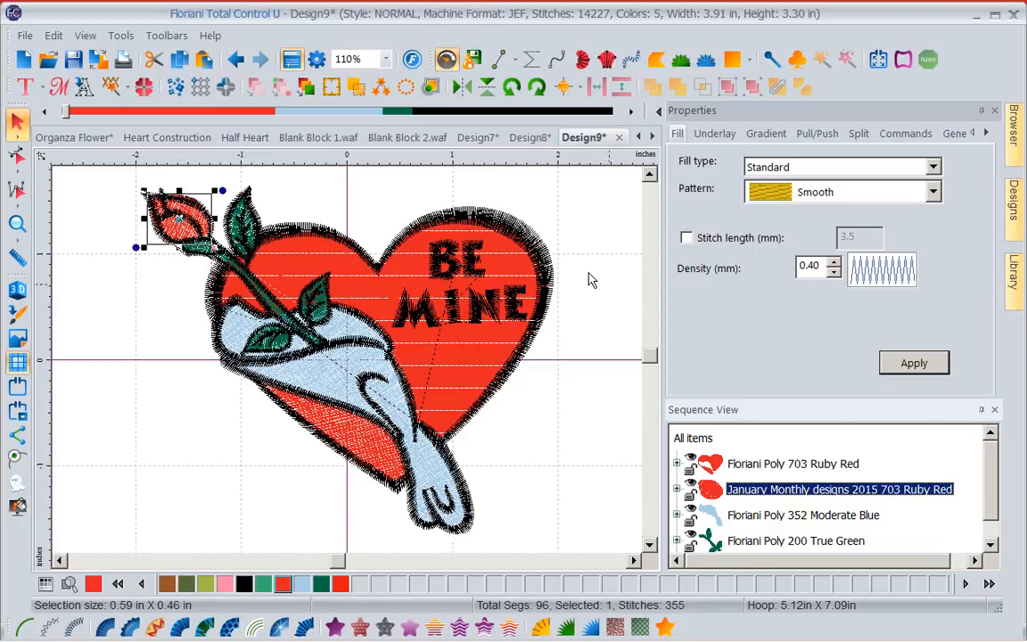
View Design8, switch to Design7, and load January Monthly designs 2015.thr in the Thread Chart Creator.
left_click(529, 137)
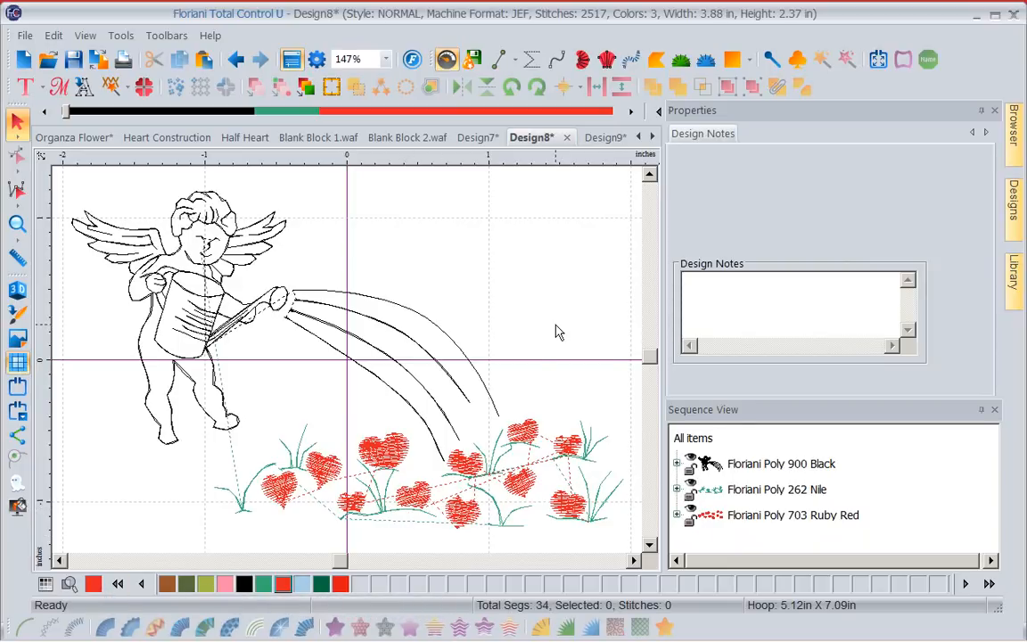
left_click(476, 137)
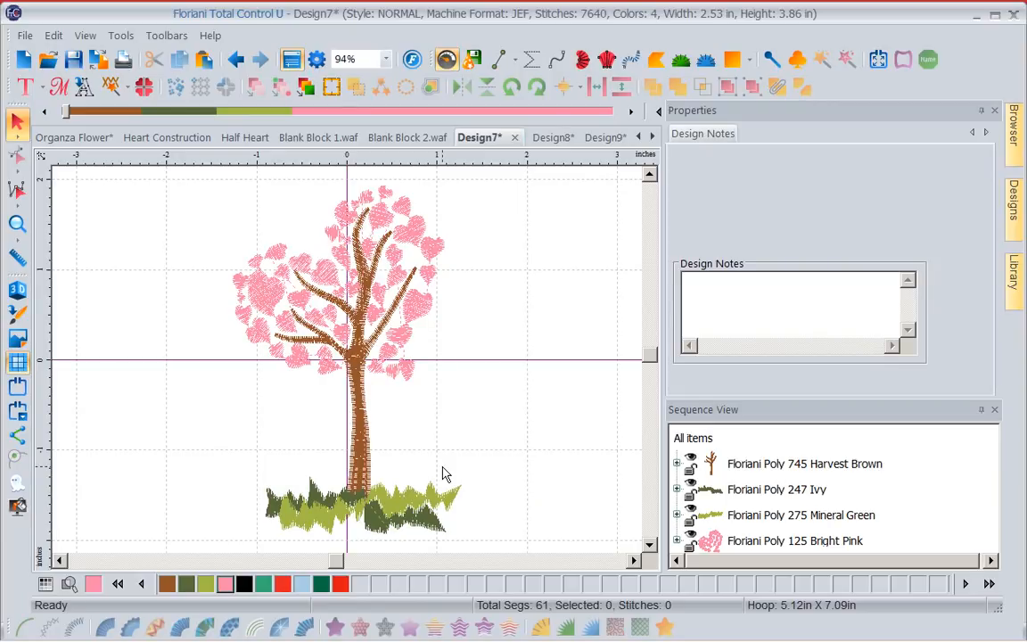
left_click(121, 37)
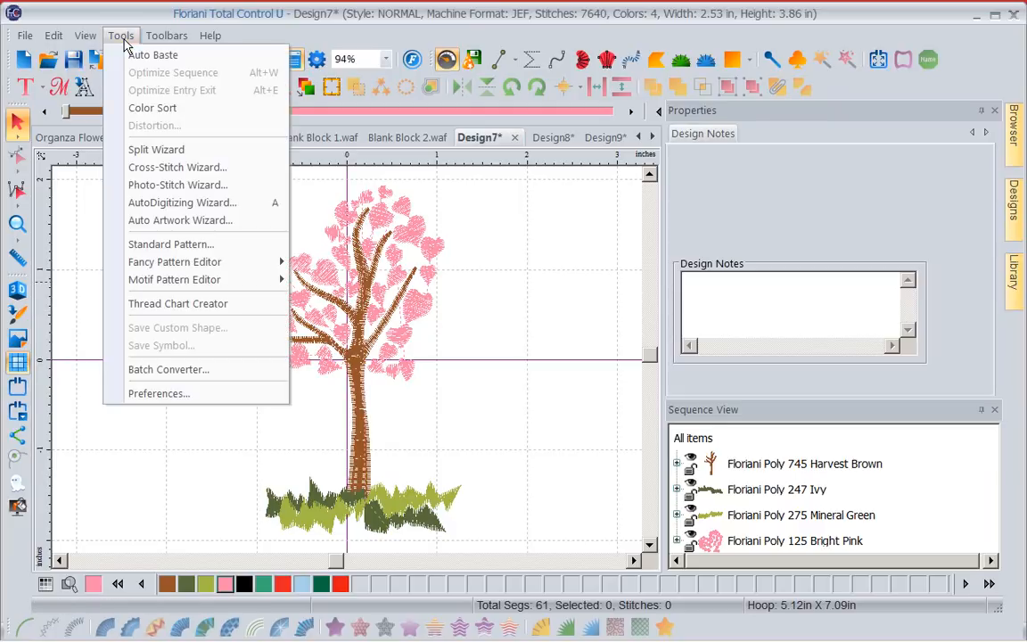
left_click(174, 303)
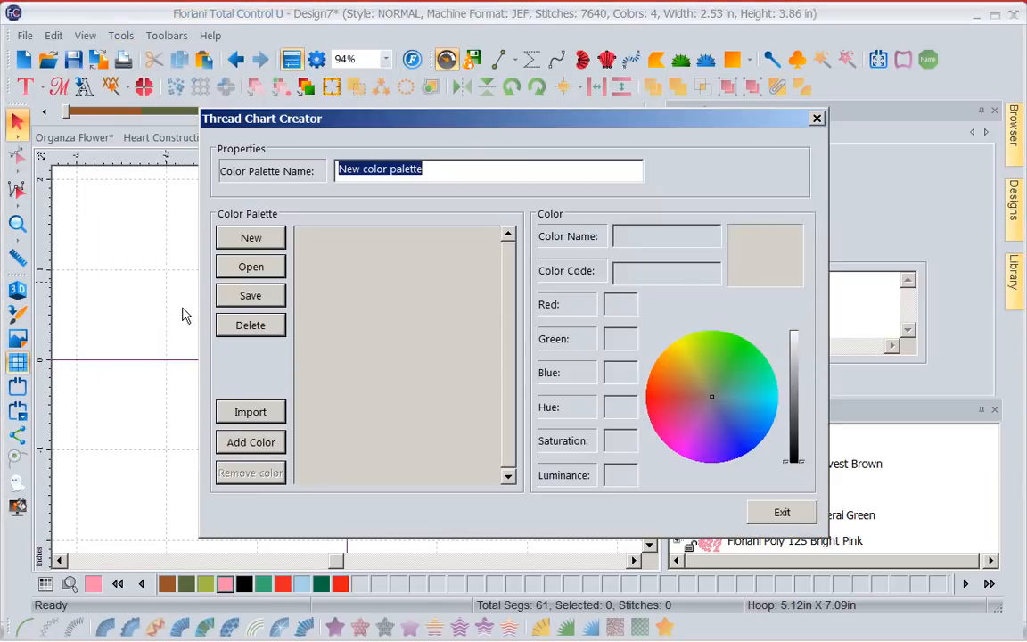
left_click(252, 269)
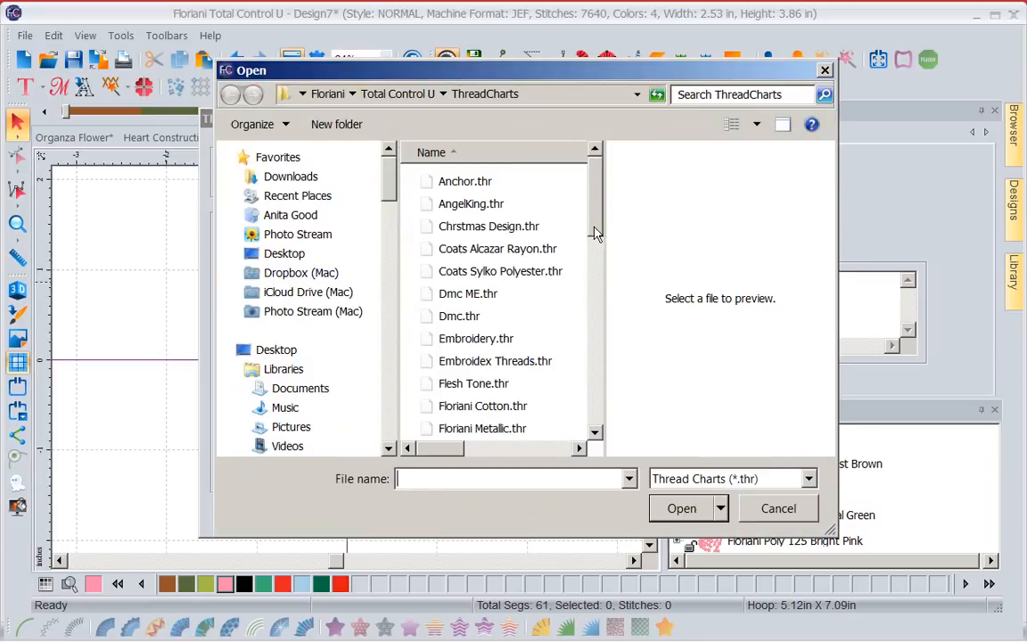
left_click_drag(601, 225, 580, 314)
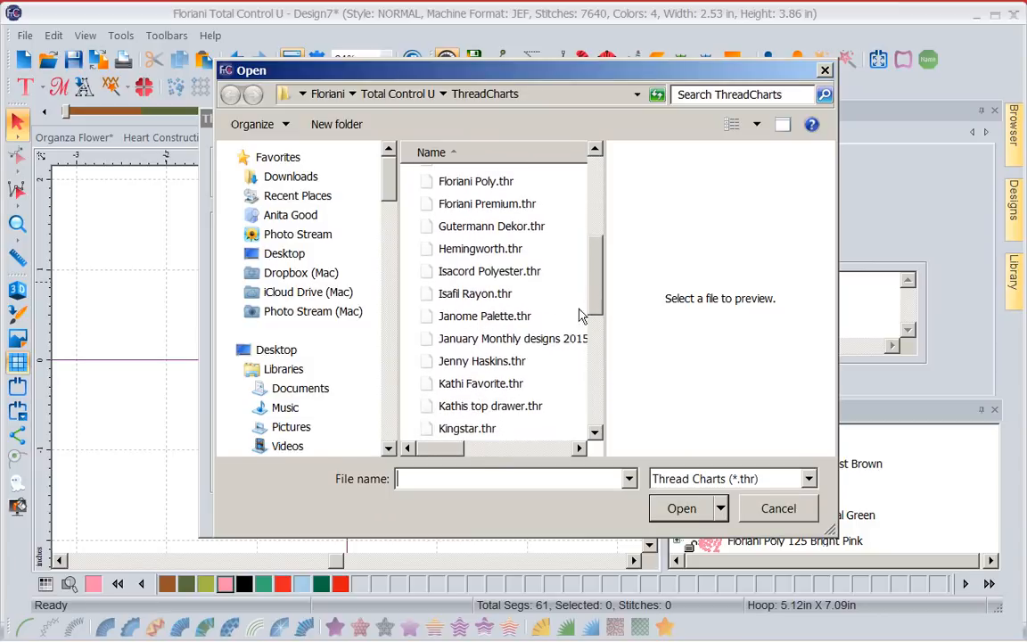
left_click(468, 346)
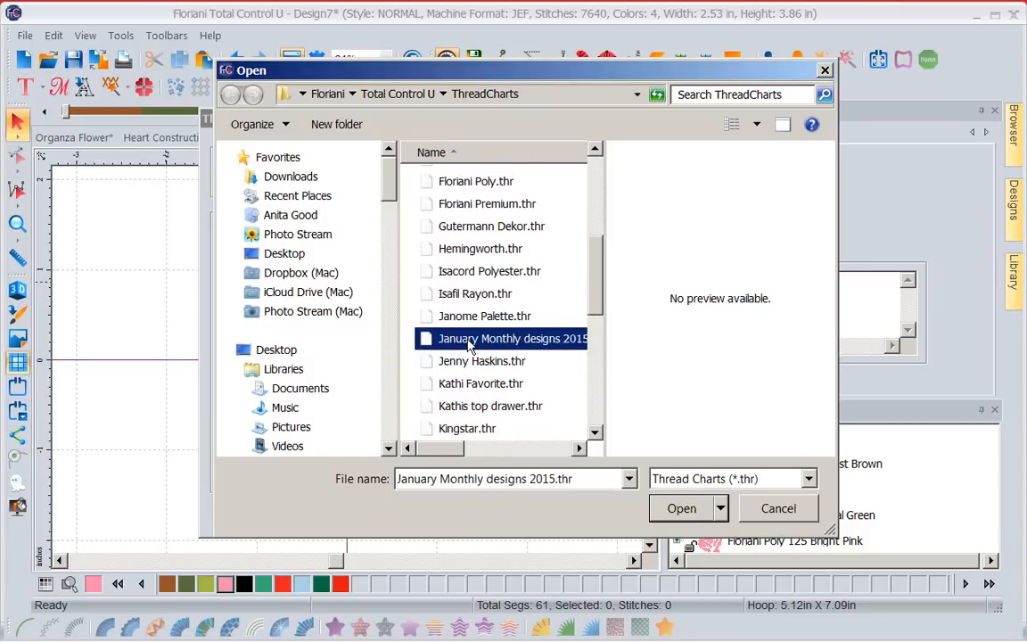
left_click(685, 511)
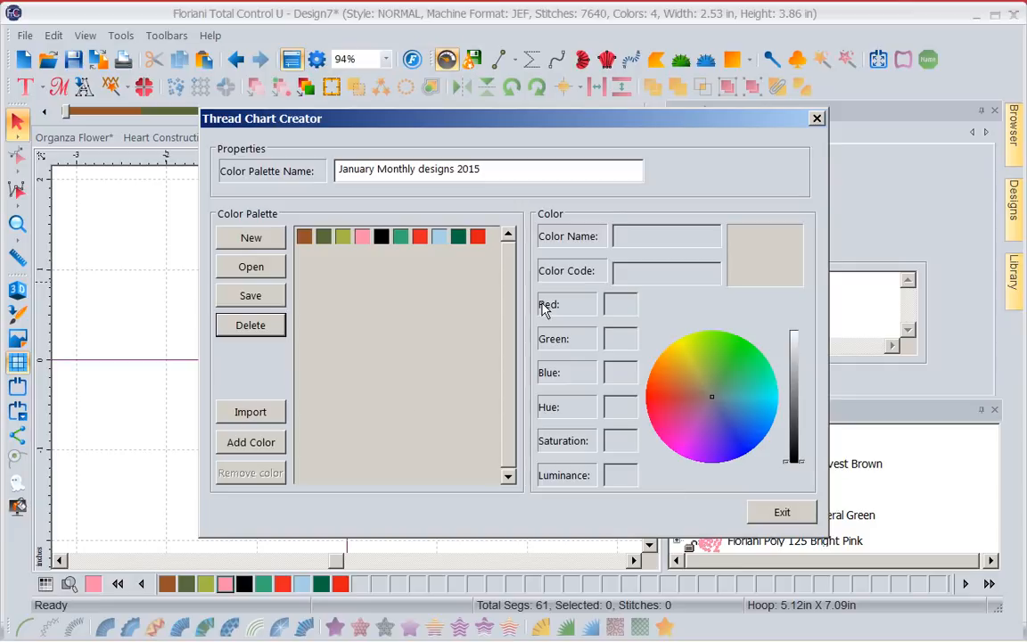
Remove Fire Engine Red (702) from the January Monthly designs 2015 palette and confirm its deletion.
left_click(478, 239)
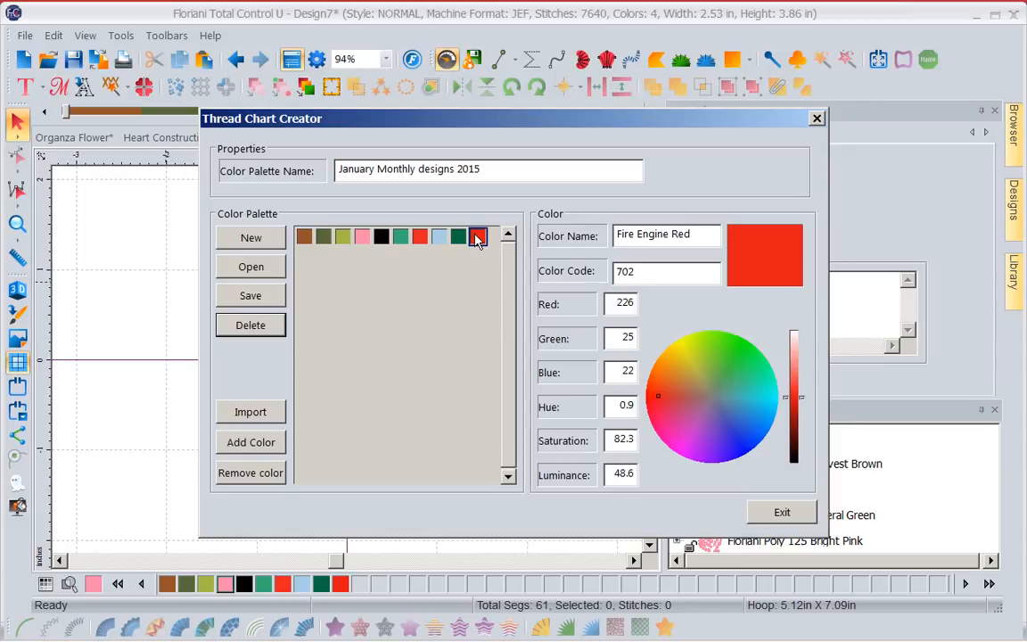
left_click(252, 473)
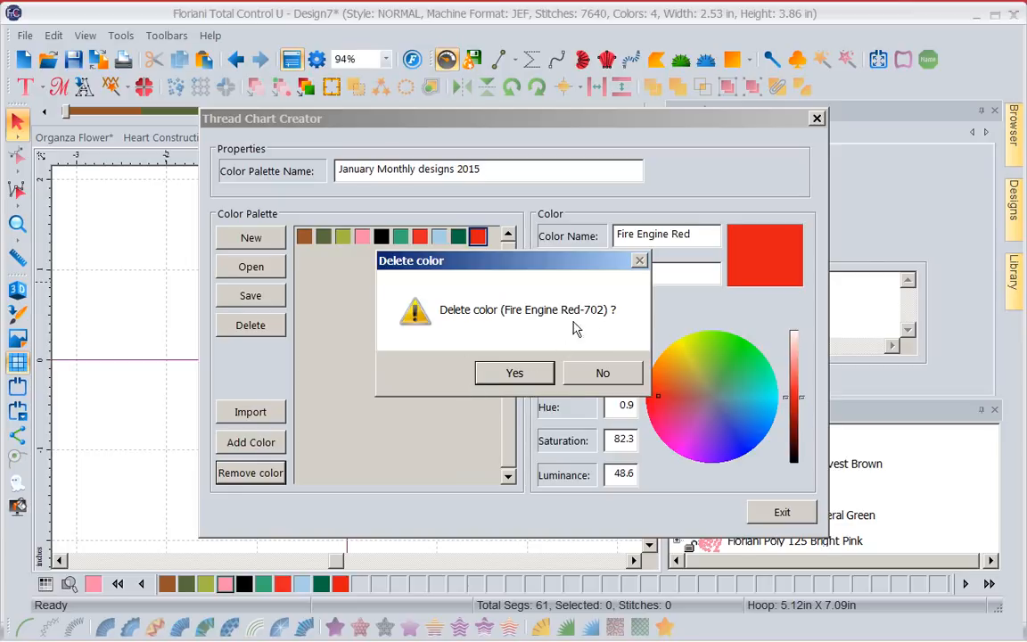
left_click(504, 381)
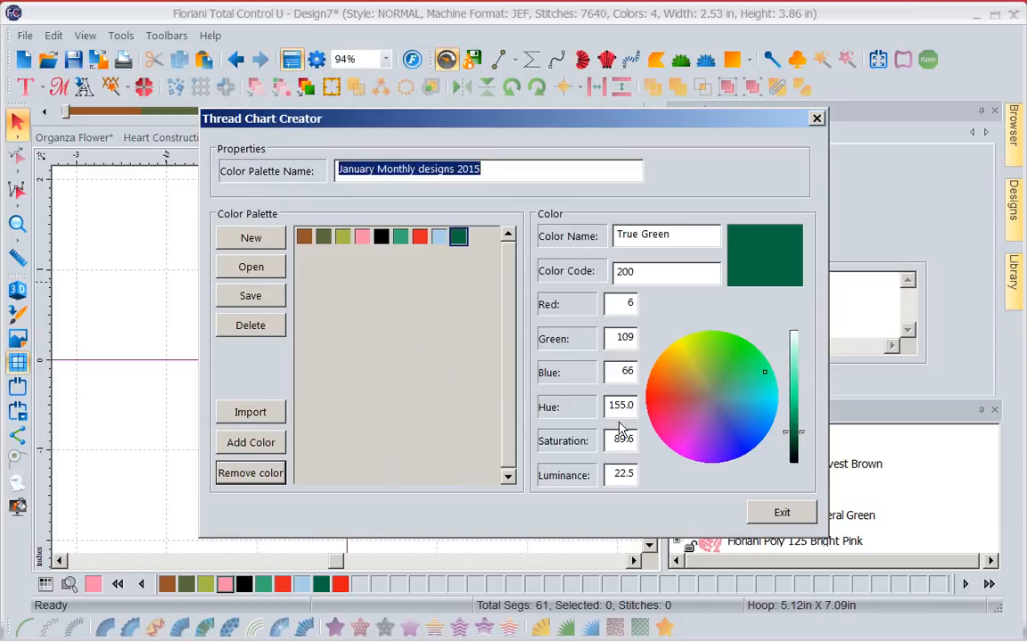
Recolour the True Green swatch to a dark violet-blue (about RGB 21, 13, 101) and rename it Dark Purple.
left_click(739, 450)
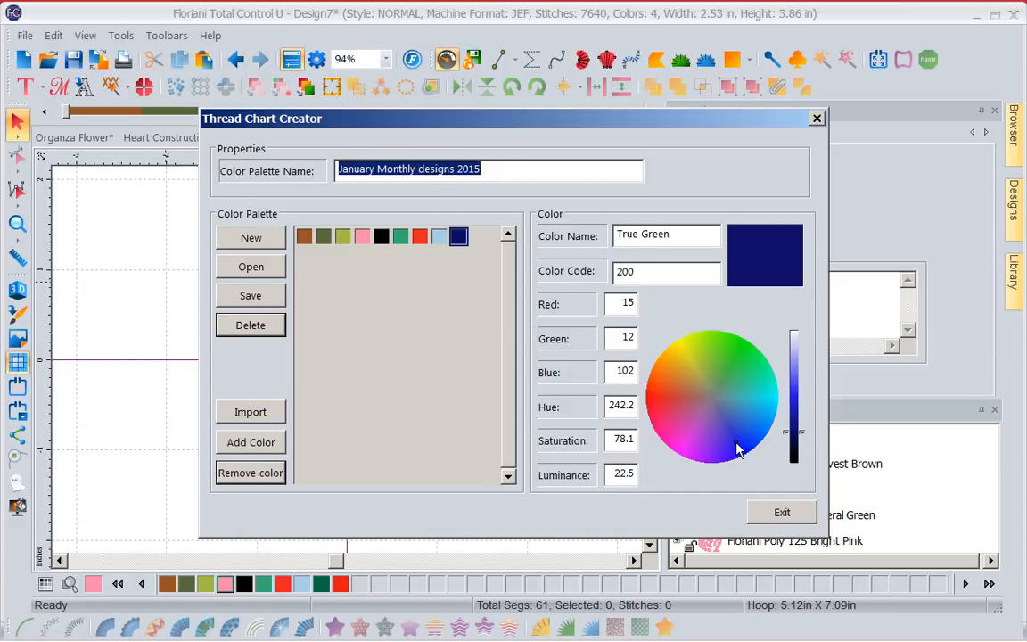
left_click(733, 444)
left_click_drag(680, 237, 576, 242)
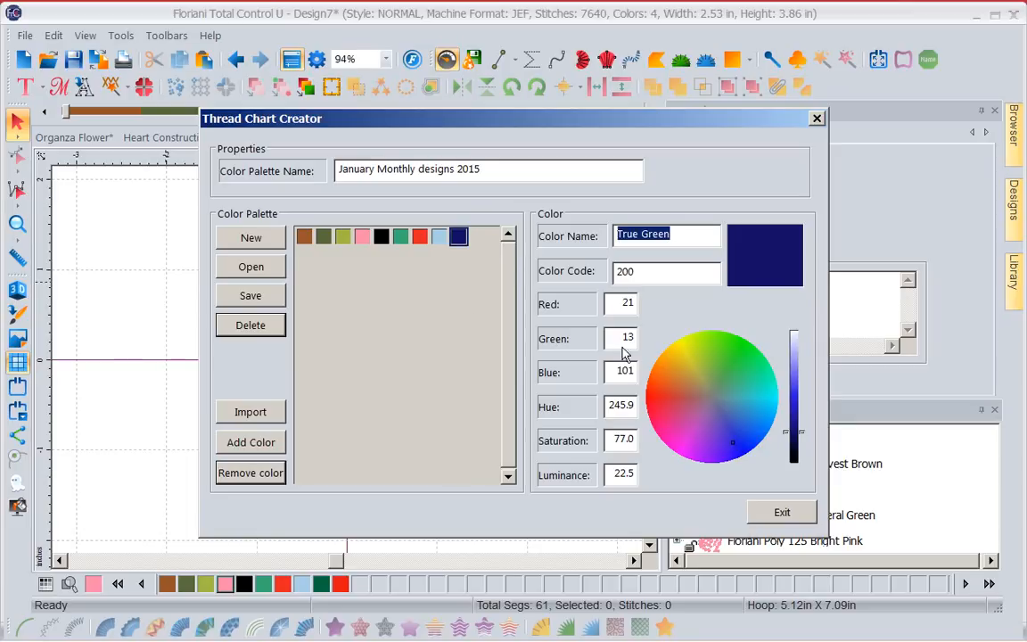
type("Dar")
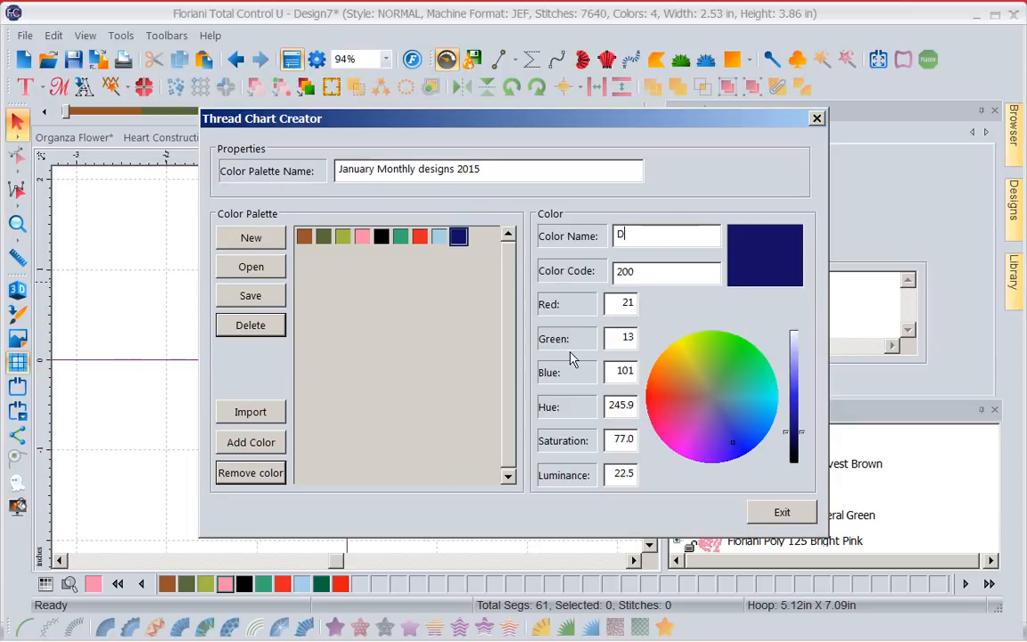
key("BackSpace")
key("BackSpace")
type("ark Purple")
Set the Dark Purple colour code to 000, try a green, and settle on a dark blue of about RGB 16, 29, 98.
left_click_drag(650, 280, 530, 270)
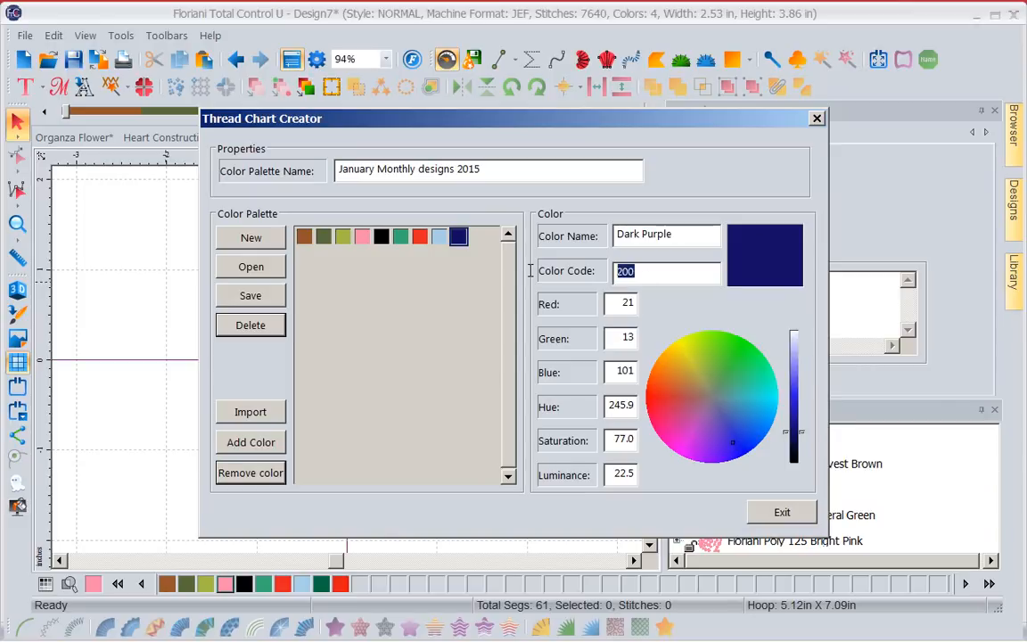
type("000")
left_click(734, 362)
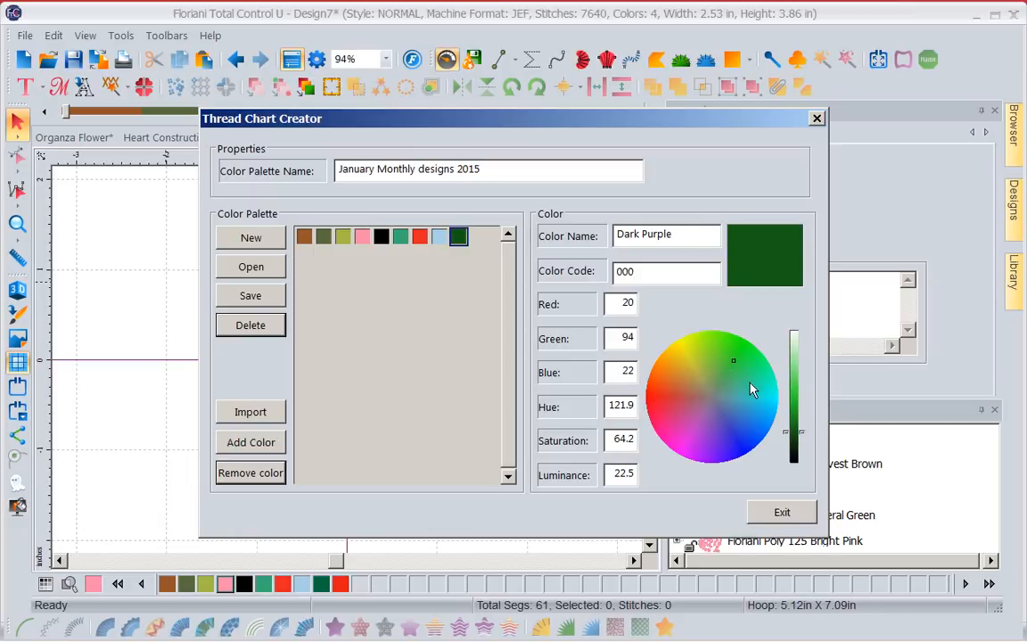
left_click(740, 432)
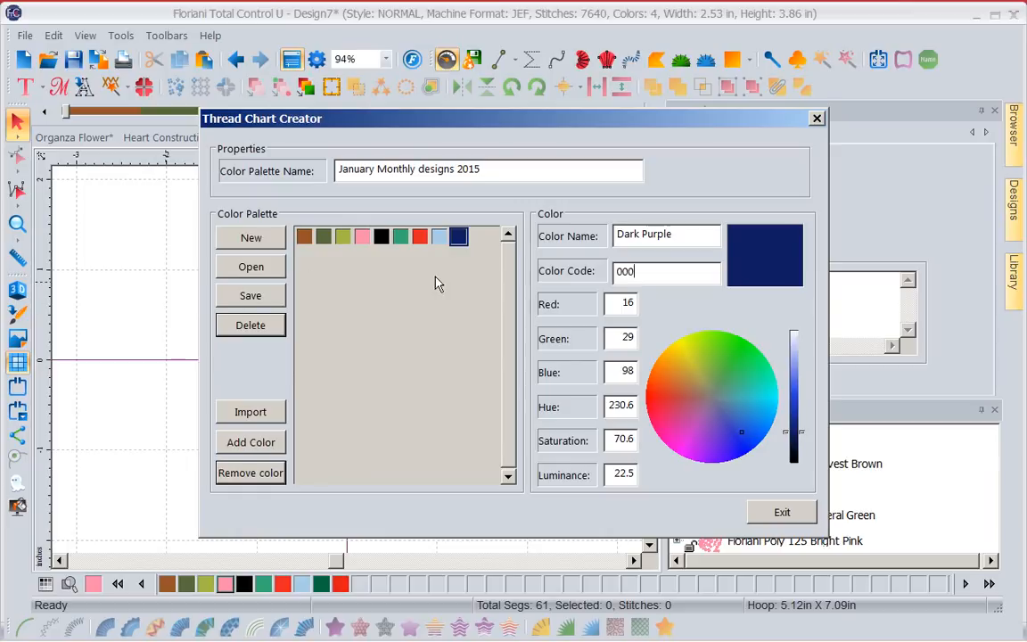
Import Jade from the Isacord Polyester chart into the palette and finish importing colours.
left_click(252, 414)
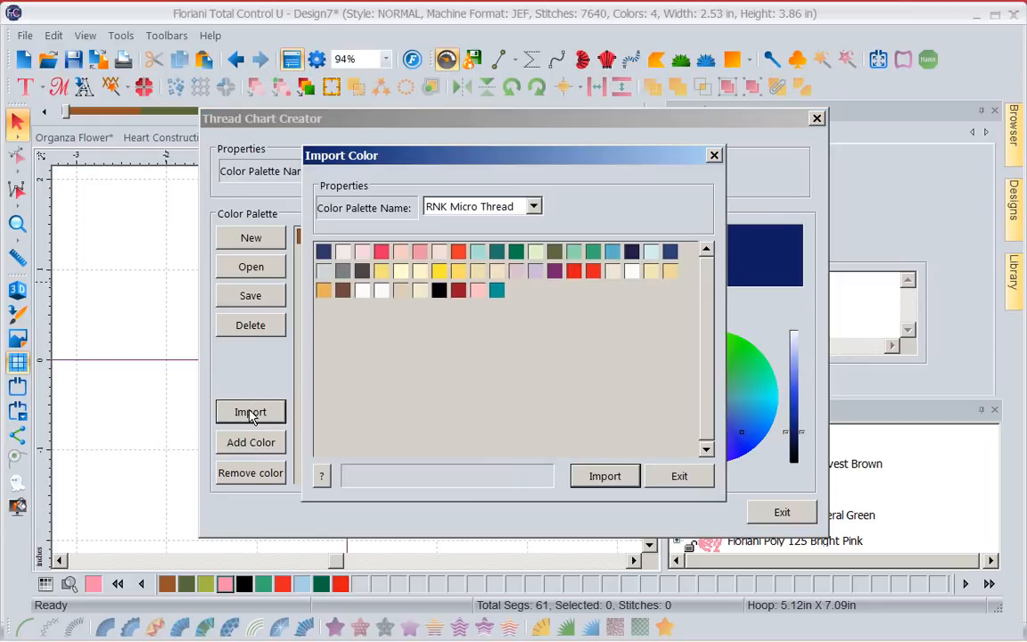
left_click(533, 207)
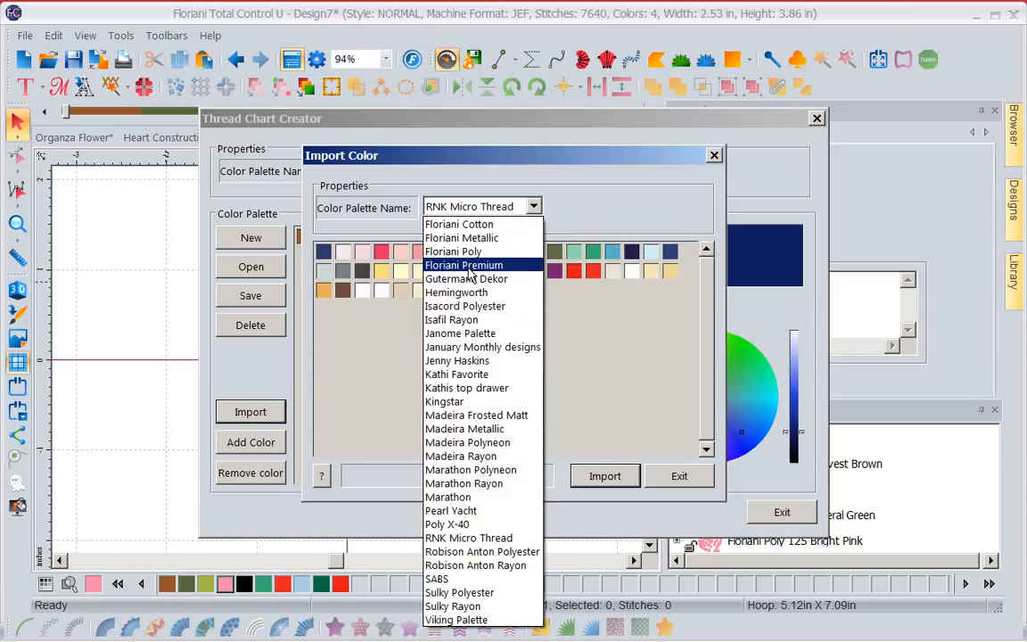
left_click(468, 306)
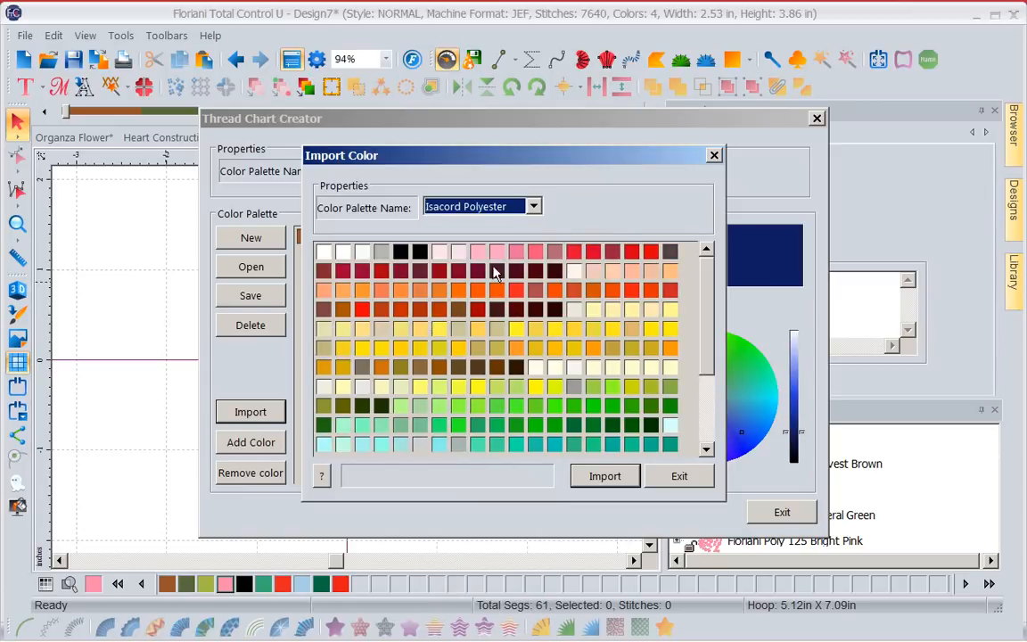
left_click(593, 426)
left_click(615, 478)
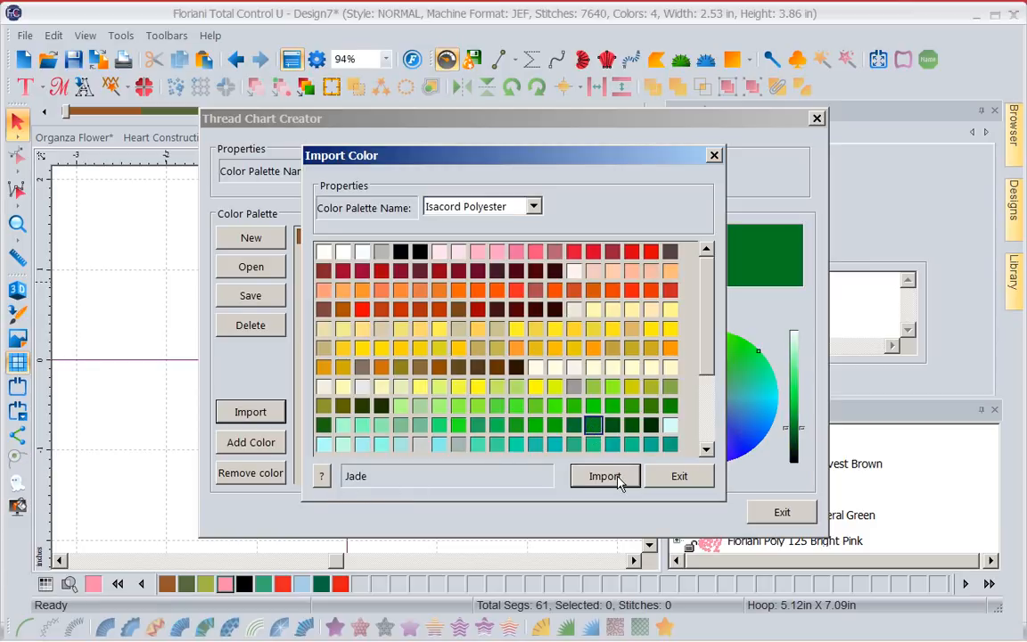
left_click(695, 479)
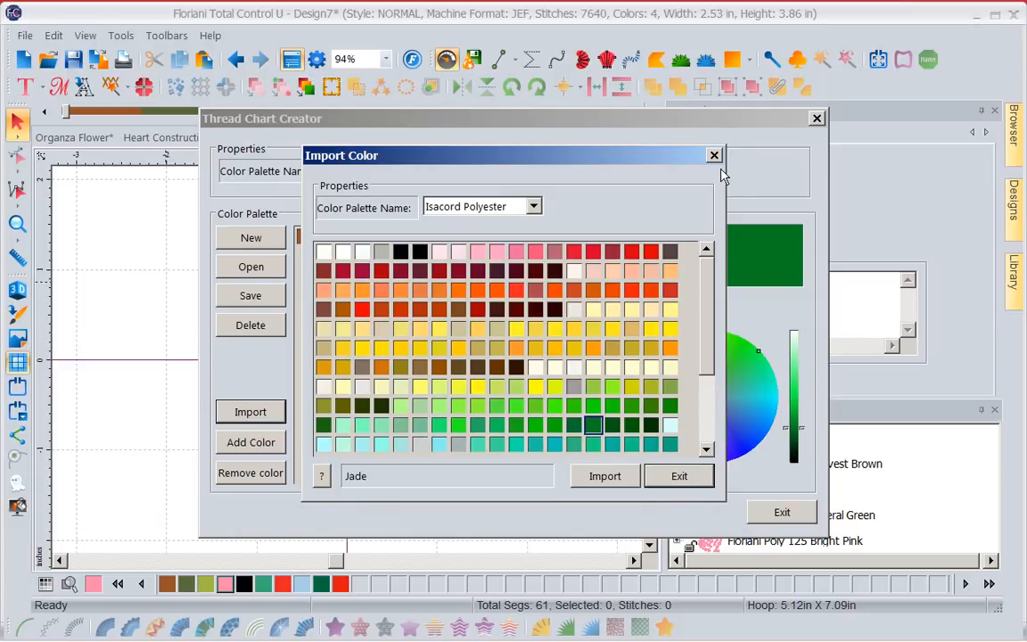
left_click(678, 479)
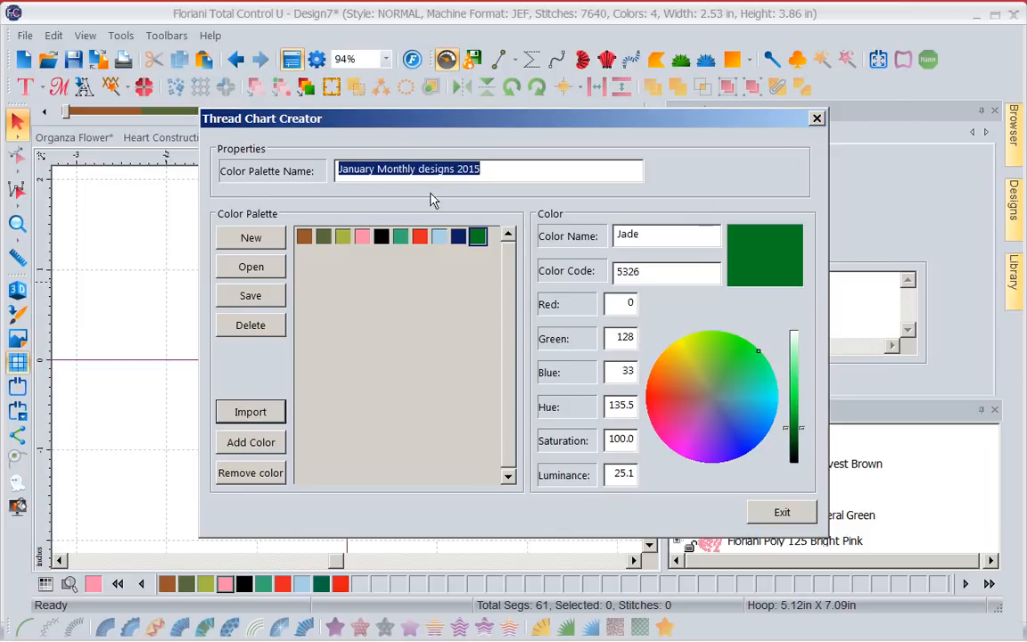
Delete the January Monthly designs 2015 palette from the saved thread charts.
left_click(249, 325)
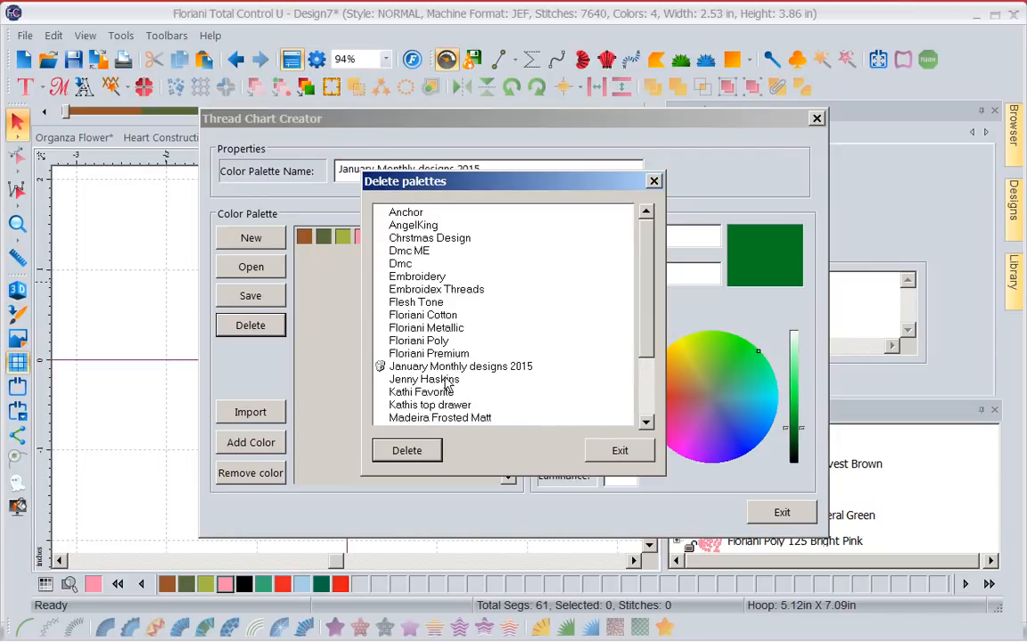
left_click(496, 372)
left_click(412, 450)
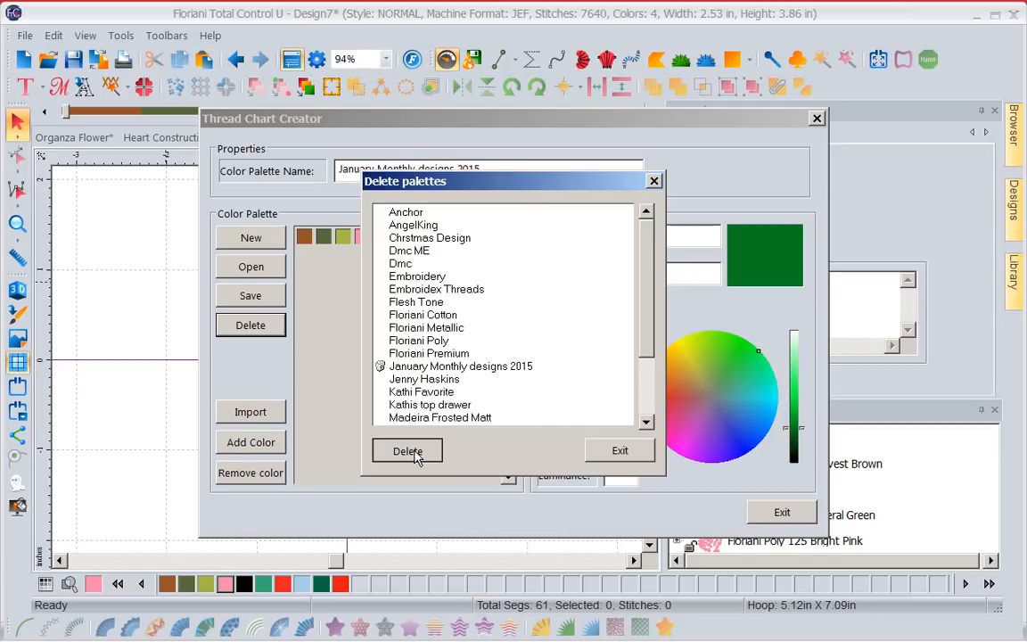
left_click(550, 363)
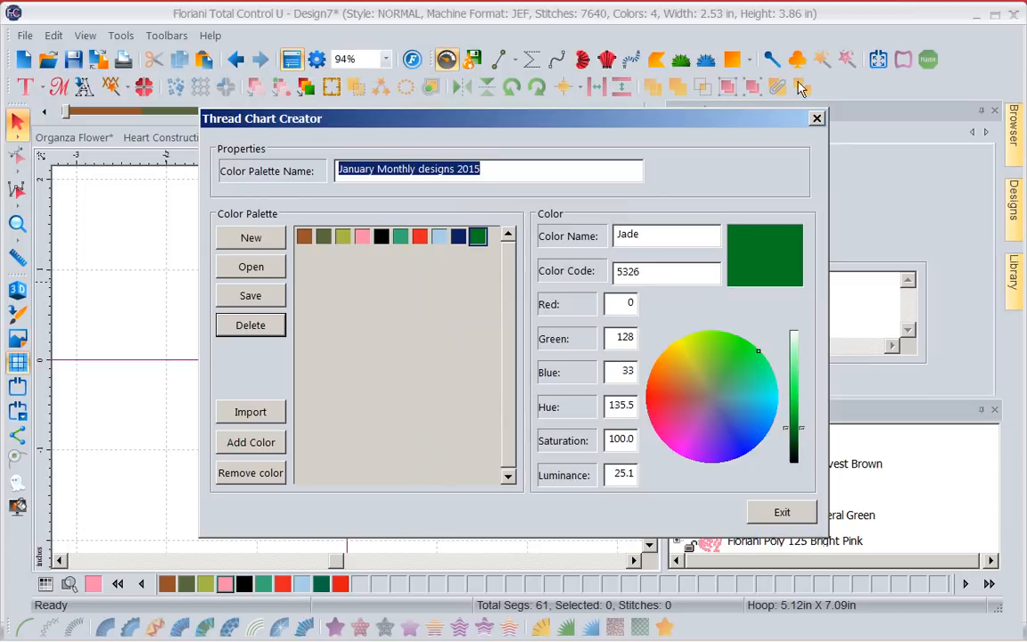
Close the Thread Chart Creator, discarding the unsaved changes, and check the list of available thread charts.
left_click(816, 117)
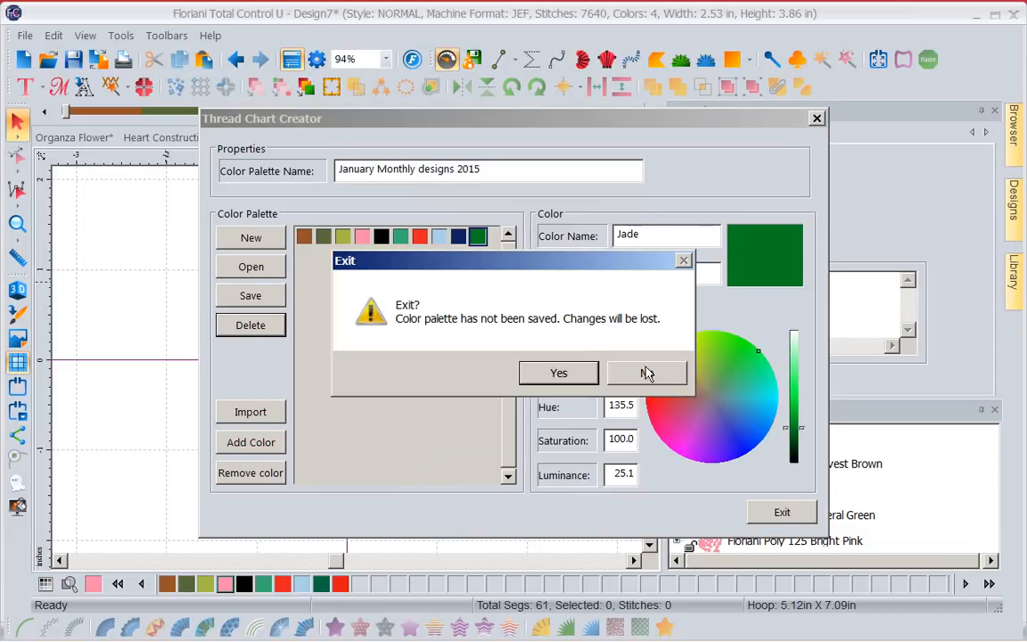
left_click(561, 373)
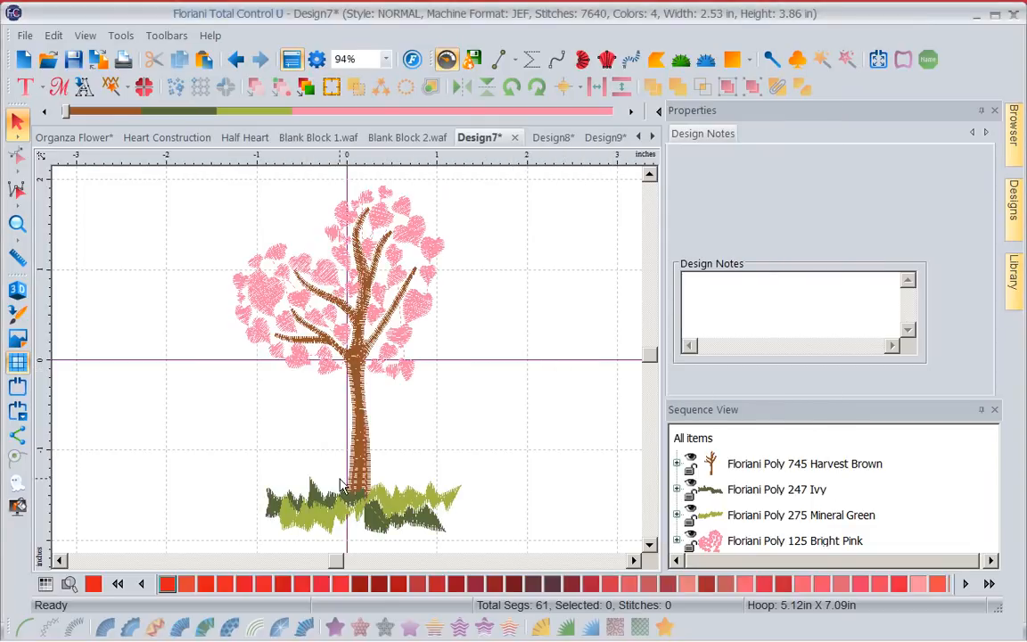
left_click(46, 585)
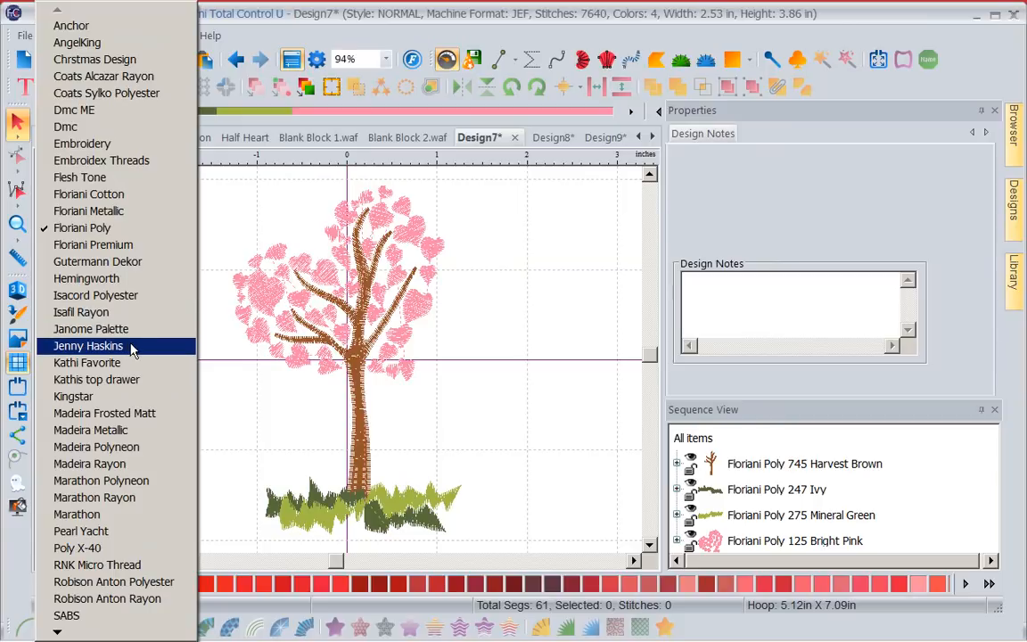
left_click(559, 236)
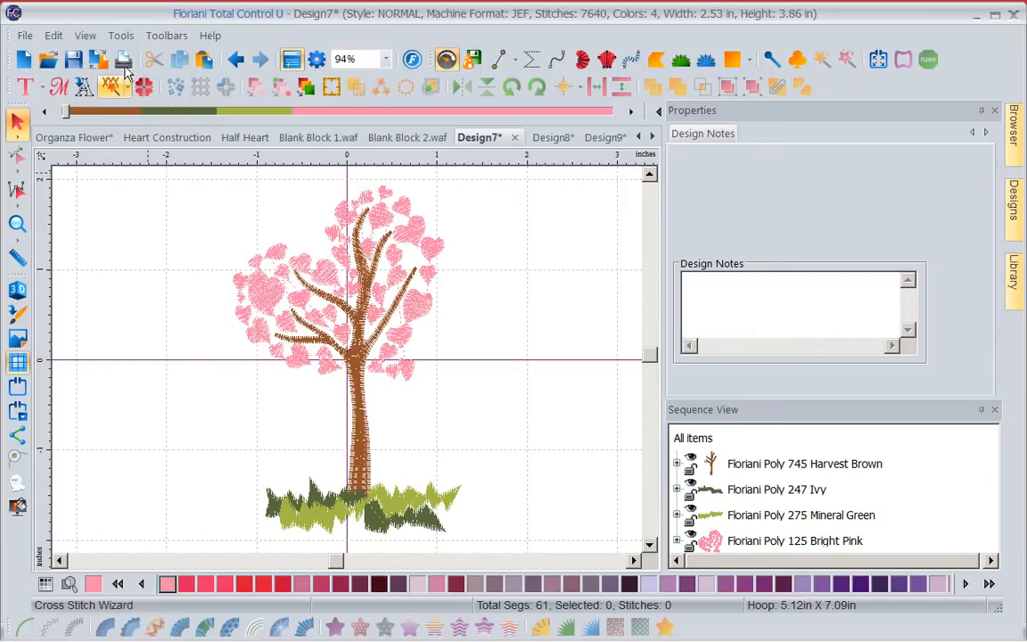
Start a new palette in the Thread Chart Creator and bring up the Floriani Poly chart for importing colours.
left_click(120, 35)
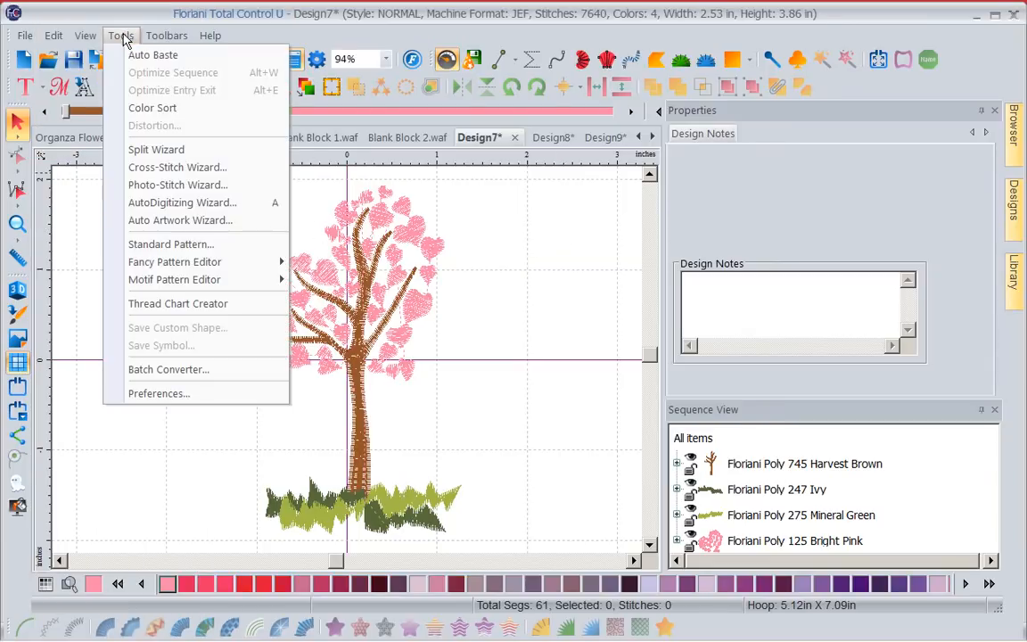
left_click(189, 305)
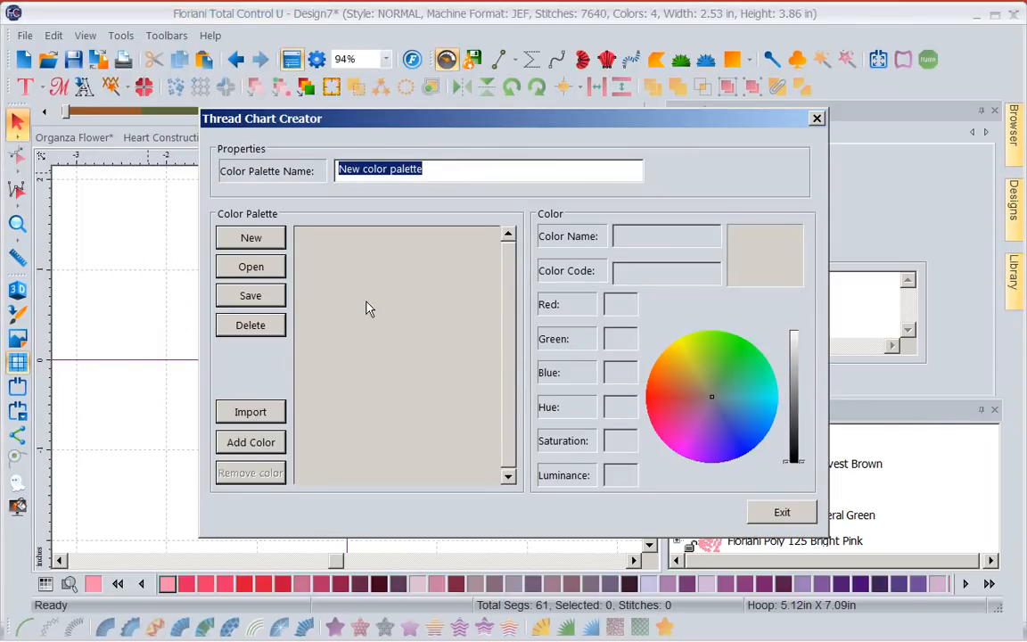
left_click(256, 418)
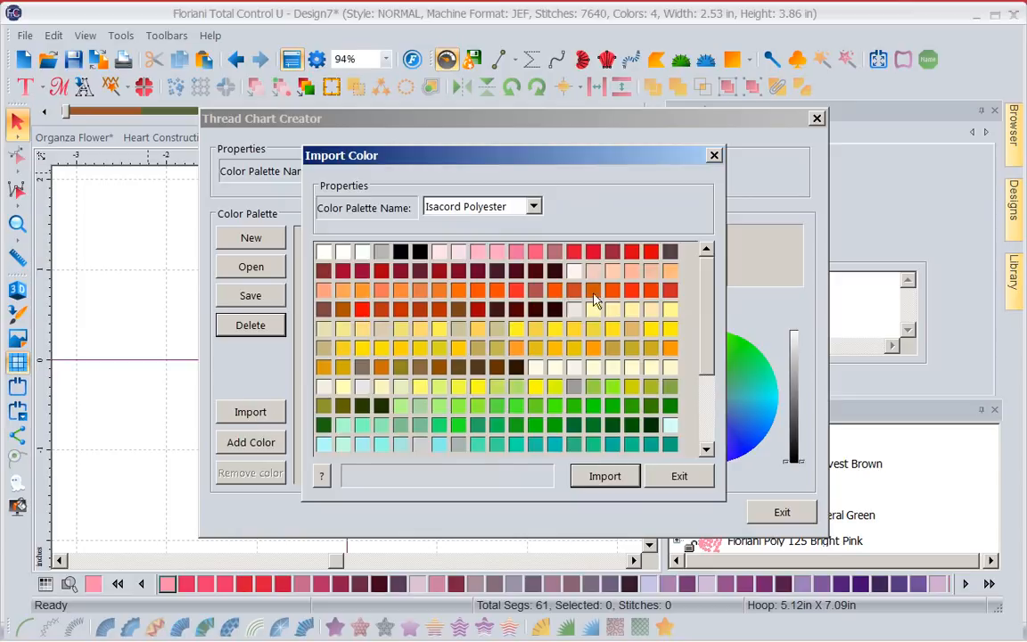
left_click(534, 207)
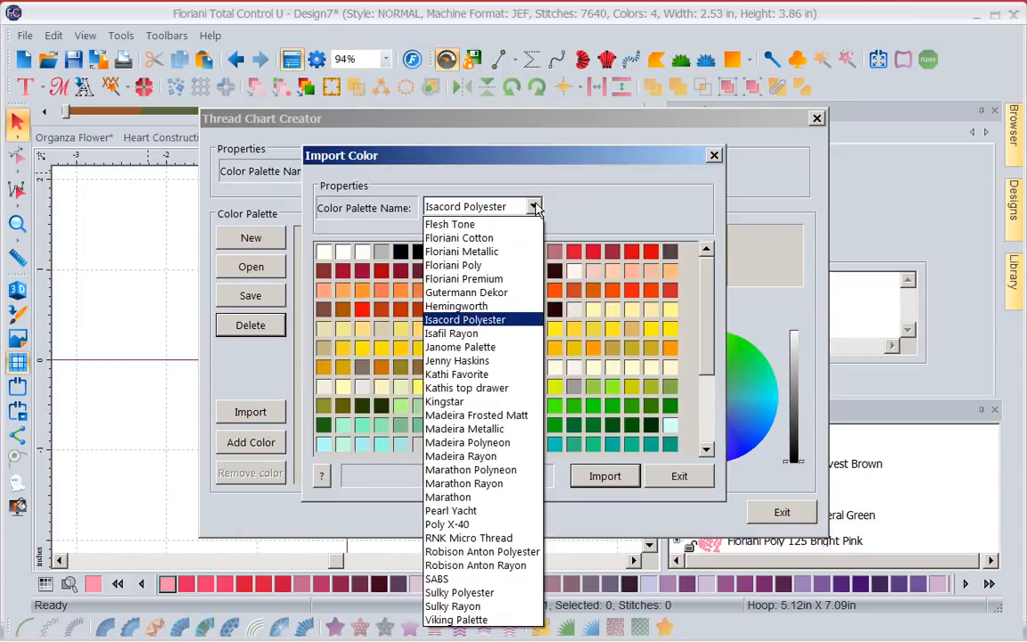
left_click(430, 264)
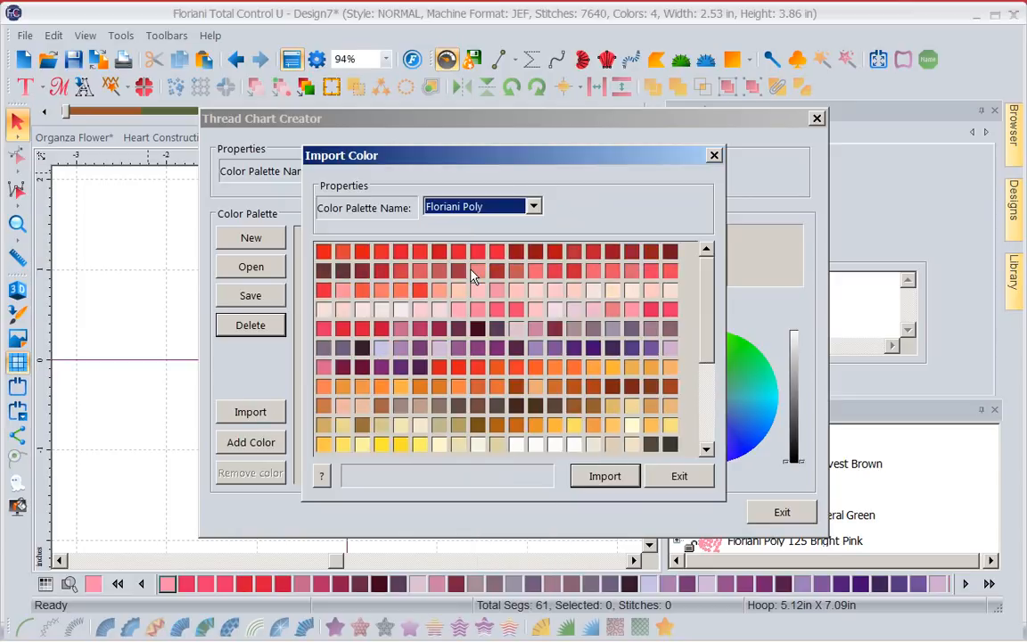
Find colour 745 (Harvest Brown) in the Floriani Poly chart and import it into the new palette.
left_click(322, 477)
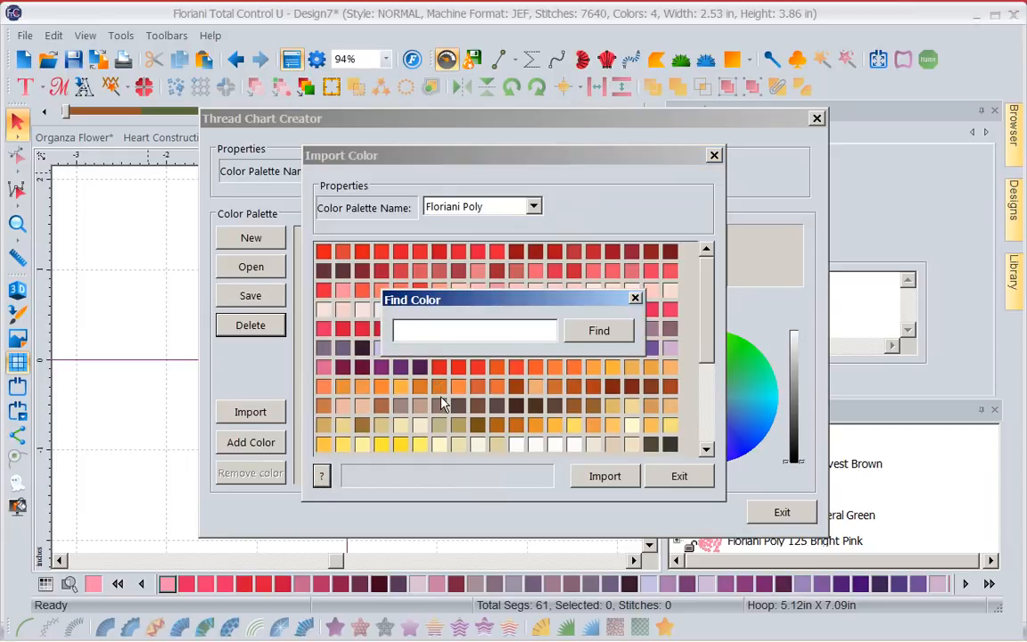
type("745")
left_click(612, 335)
left_click(593, 329)
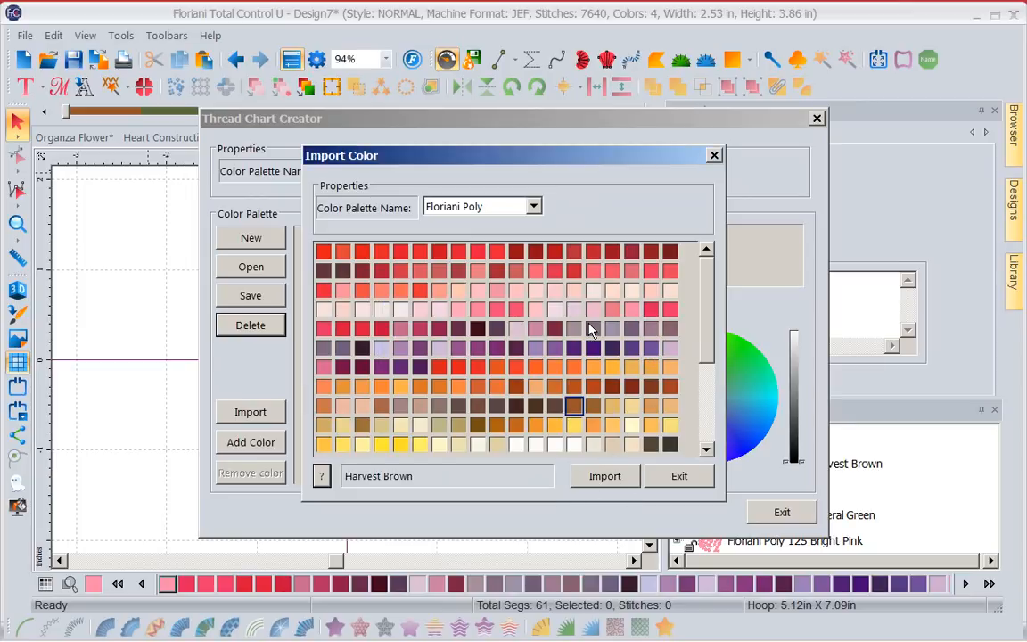
left_click(603, 478)
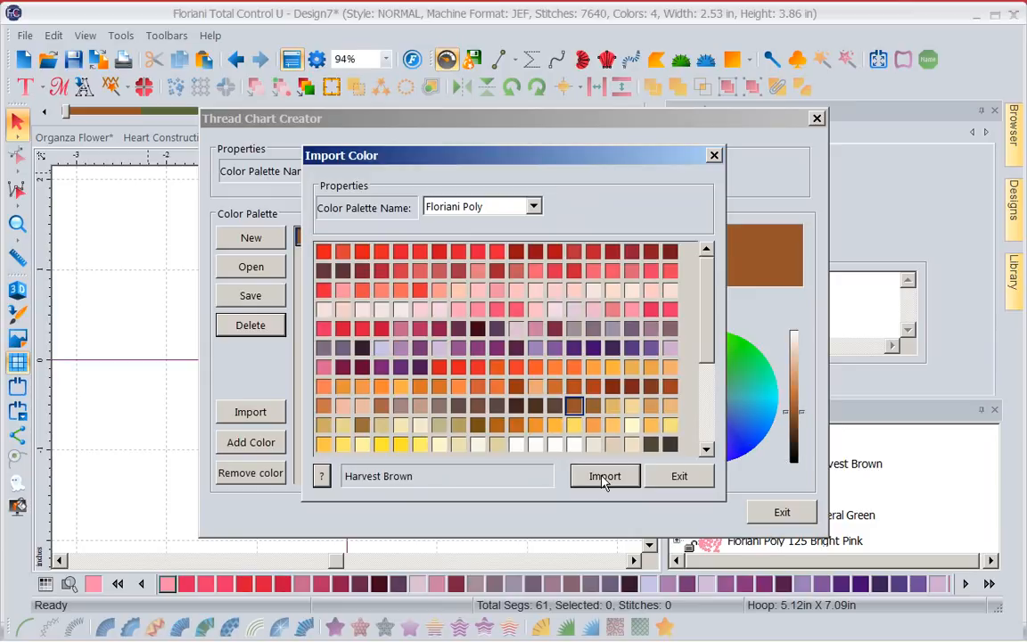
left_click(674, 480)
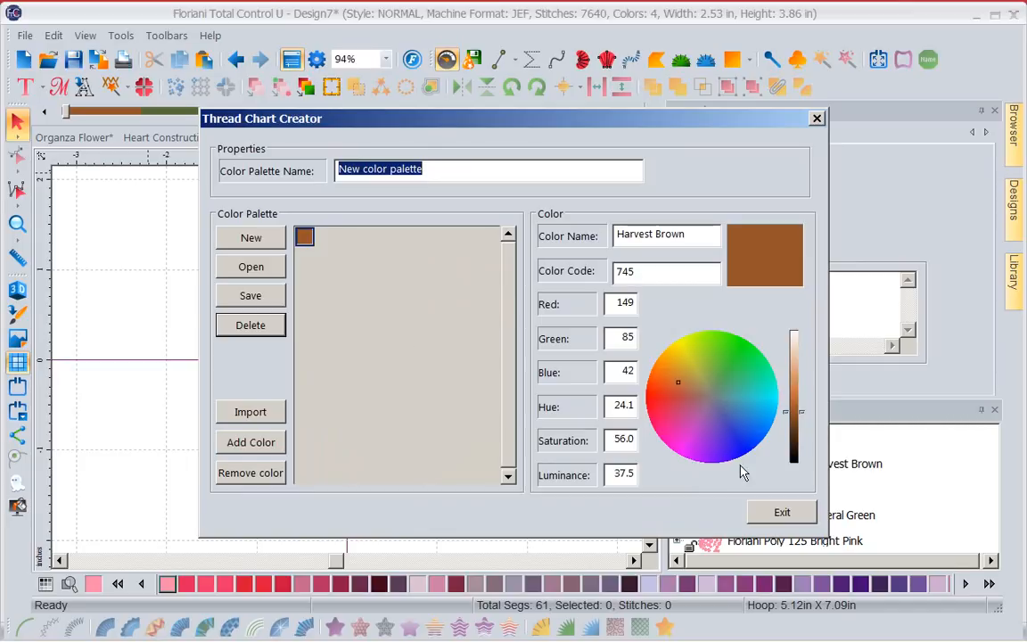
Decline saving New color palette.thr and close the Thread Chart Creator.
left_click(775, 521)
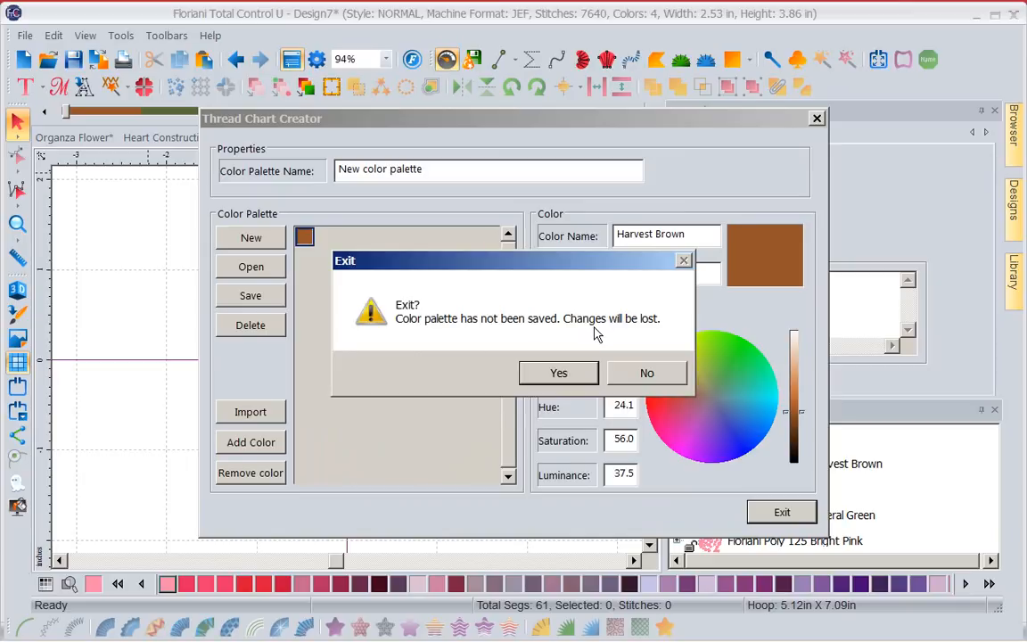
left_click(646, 374)
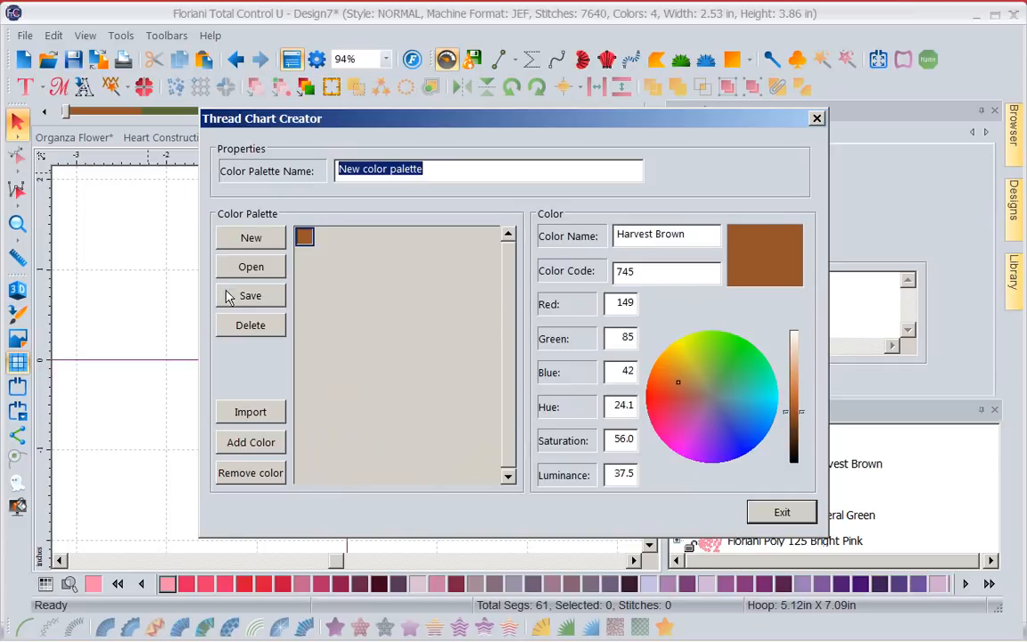
left_click(233, 297)
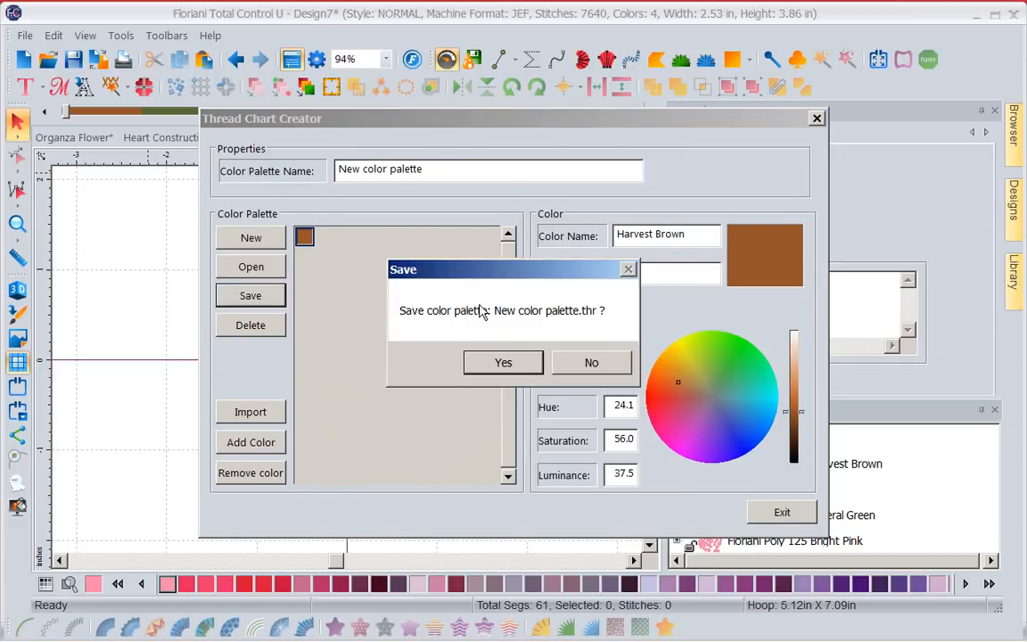
left_click(593, 362)
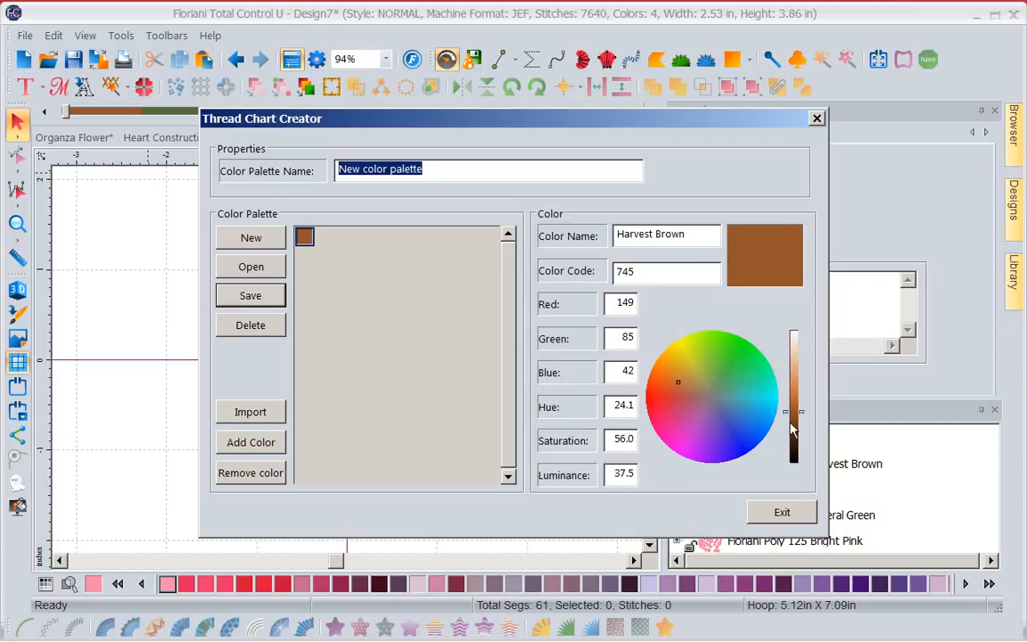
left_click(778, 517)
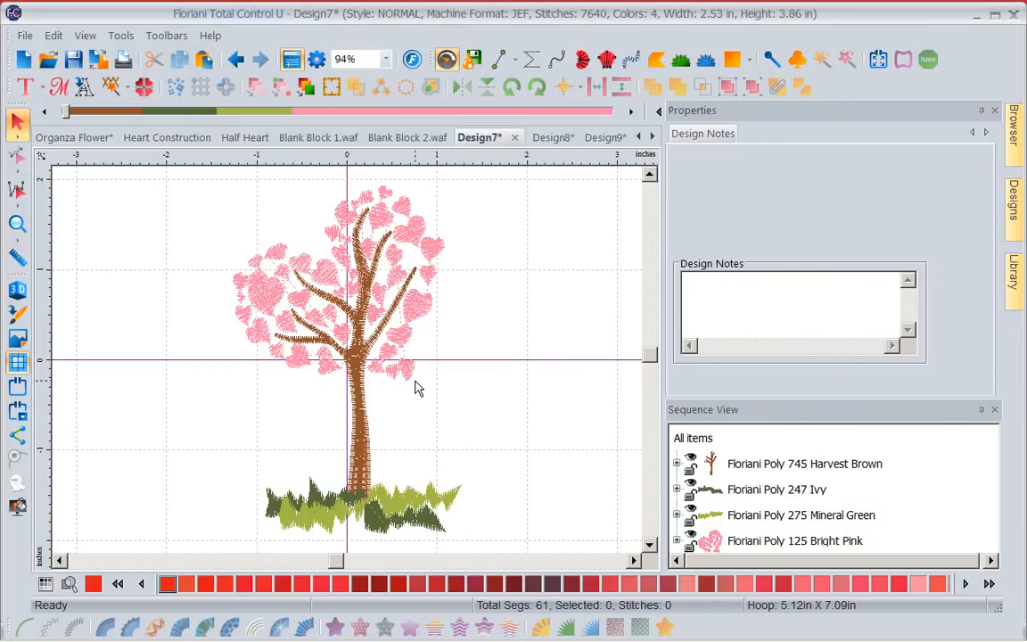